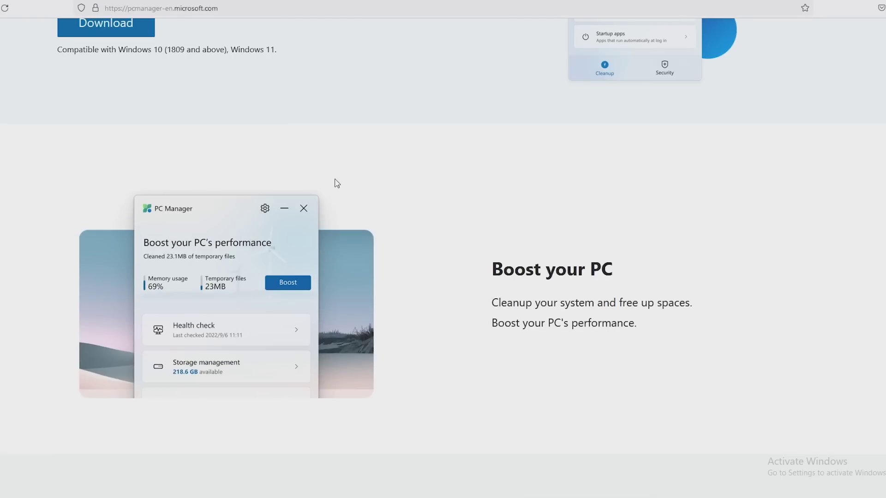
- Run Boost on the PC Manager home page to clear the temporary files to 0KB
{"action": "scroll", "coordinate": [336, 183], "scroll_direction": "down", "scroll_amount": 9}
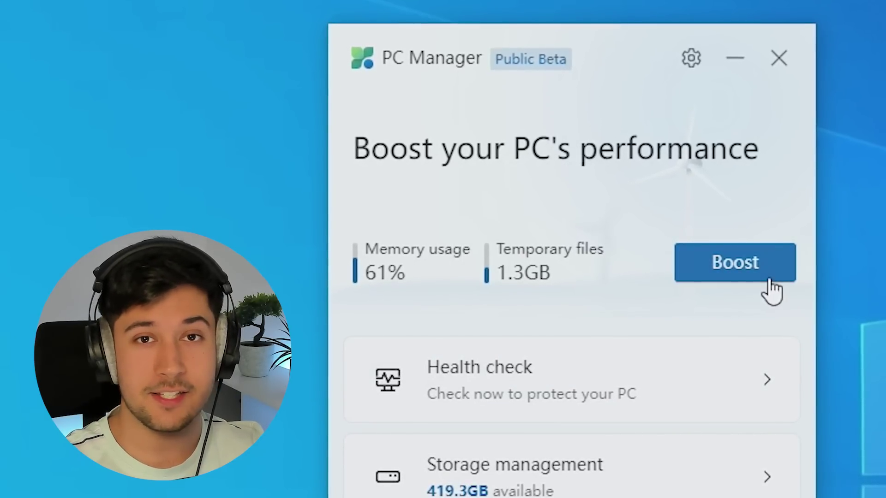
{"action": "left_click", "coordinate": [750, 270]}
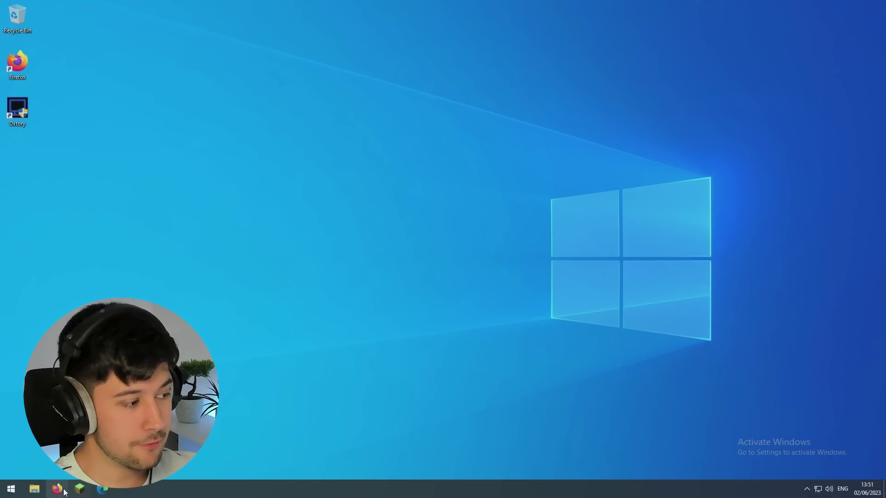
- Search Google in Firefox for 'microsoft pc manager' and dismiss the settings notice
{"action": "left_click", "coordinate": [64, 490]}
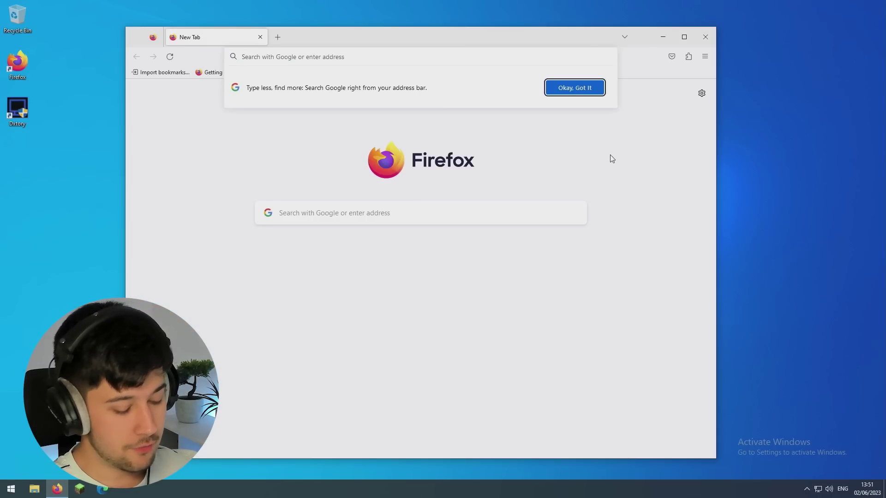
{"action": "type", "text": "microsoft pc "}
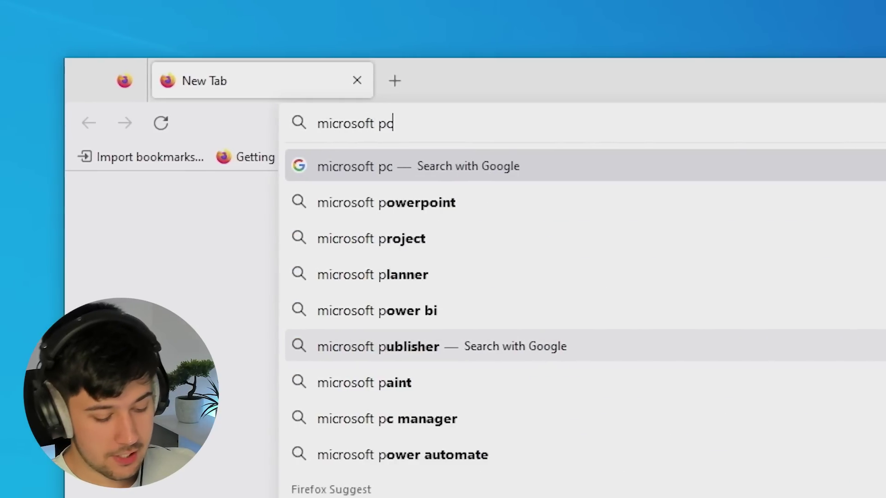
{"action": "type", "text": "m"}
{"action": "left_click", "coordinate": [670, 203]}
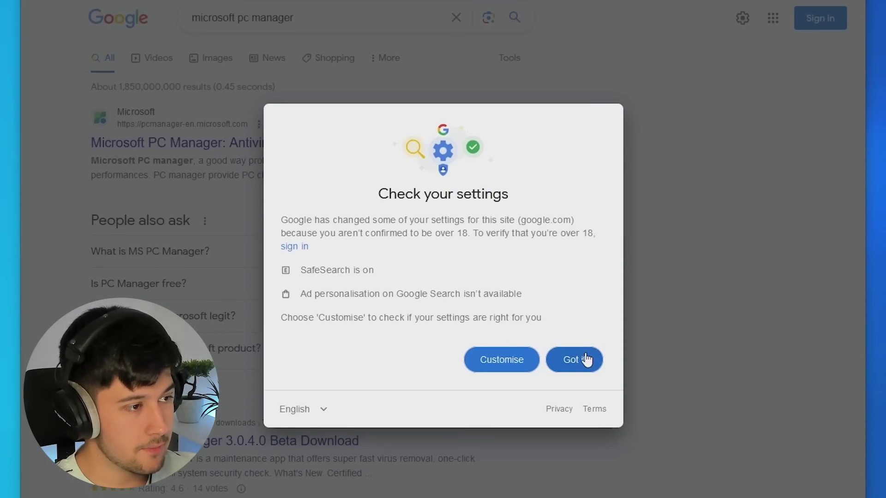
{"action": "left_click", "coordinate": [585, 359]}
- Open the official pcmanager-en.microsoft.com site and download the PC Manager installer
{"action": "left_click", "coordinate": [175, 142]}
{"action": "scroll", "coordinate": [345, 187], "scroll_direction": "down", "scroll_amount": 10}
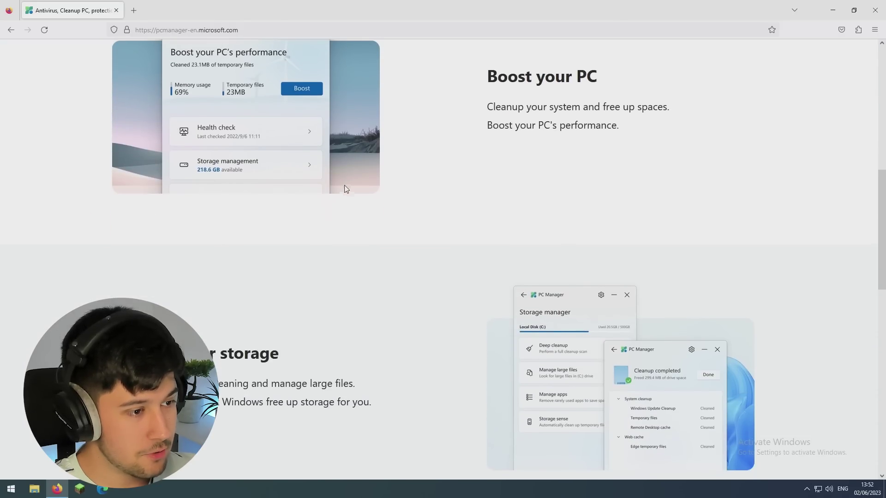
{"action": "scroll", "coordinate": [346, 188], "scroll_direction": "down", "scroll_amount": 4}
{"action": "scroll", "coordinate": [450, 199], "scroll_direction": "down", "scroll_amount": 9}
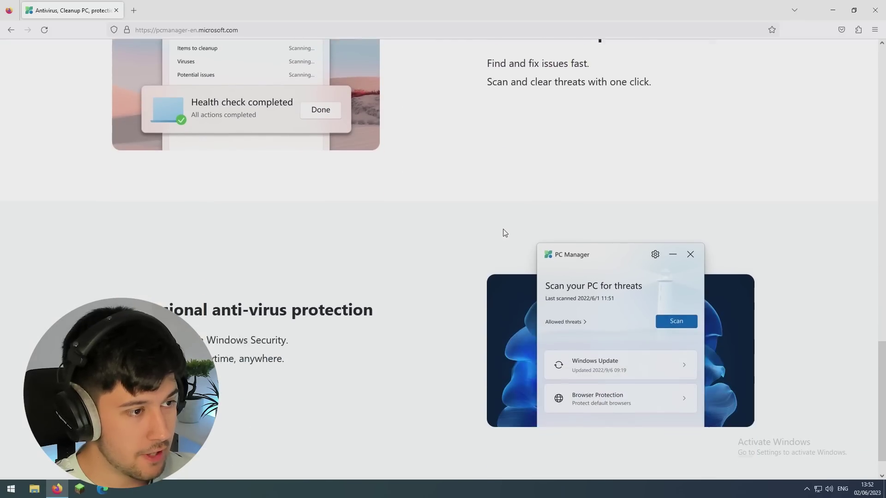
{"action": "scroll", "coordinate": [451, 232], "scroll_direction": "up", "scroll_amount": 15}
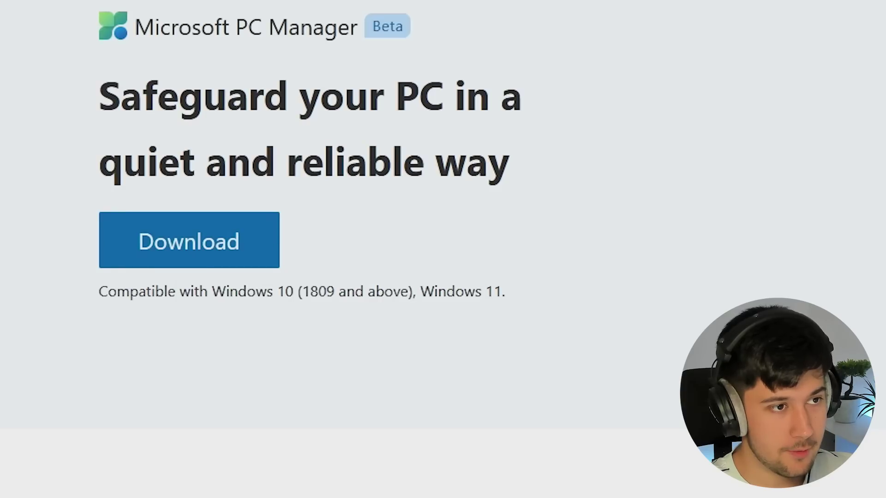
{"action": "left_click", "coordinate": [137, 278]}
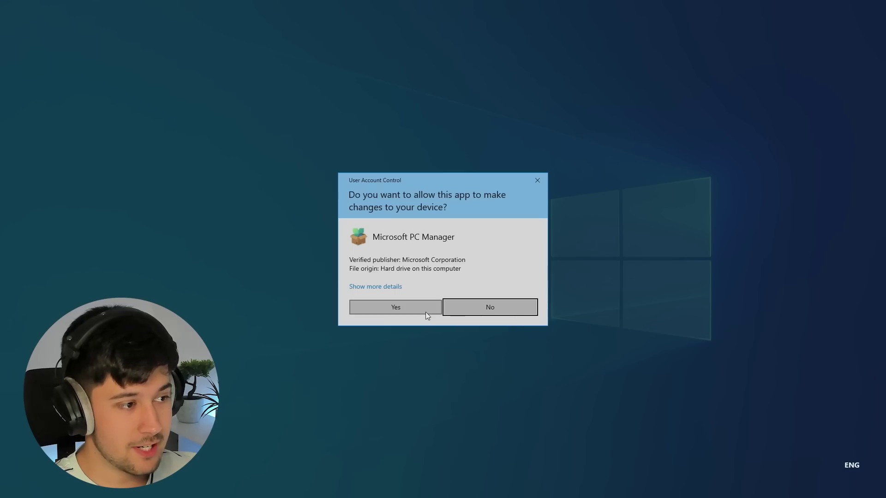
- Allow the installer, accept the licence and privacy terms, install PC Manager and launch it
{"action": "left_click", "coordinate": [424, 312]}
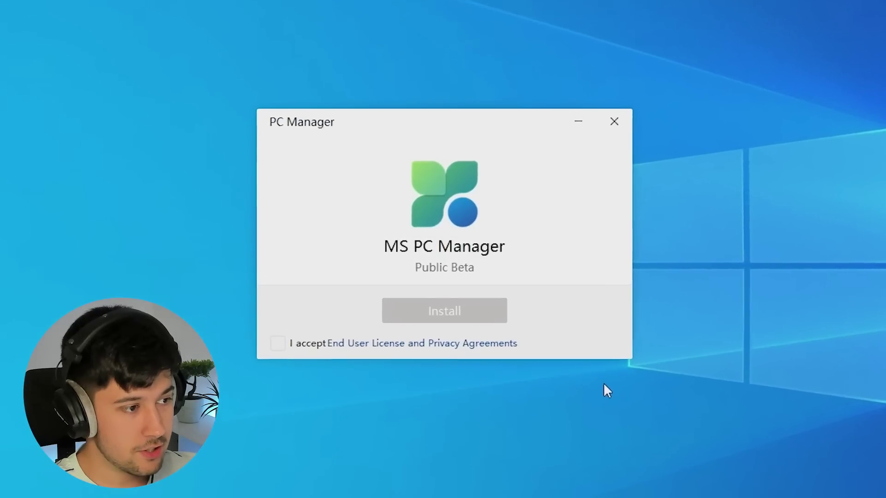
{"action": "left_click", "coordinate": [276, 343]}
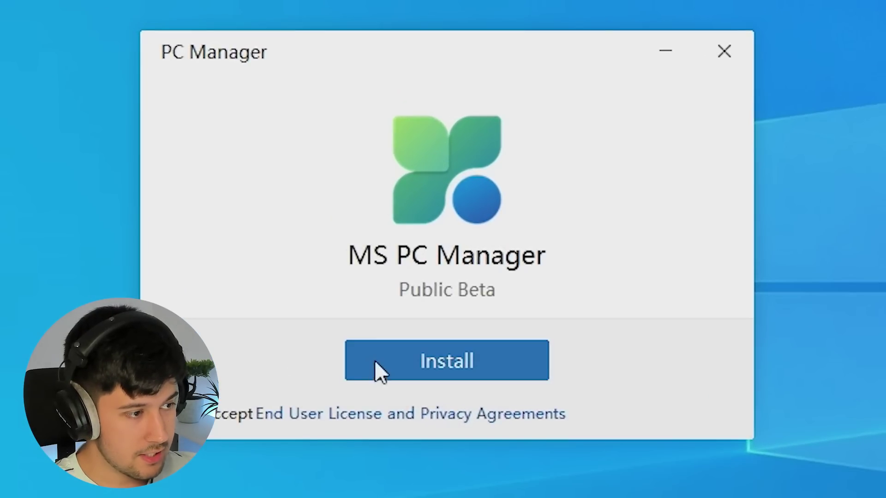
{"action": "left_click", "coordinate": [408, 359]}
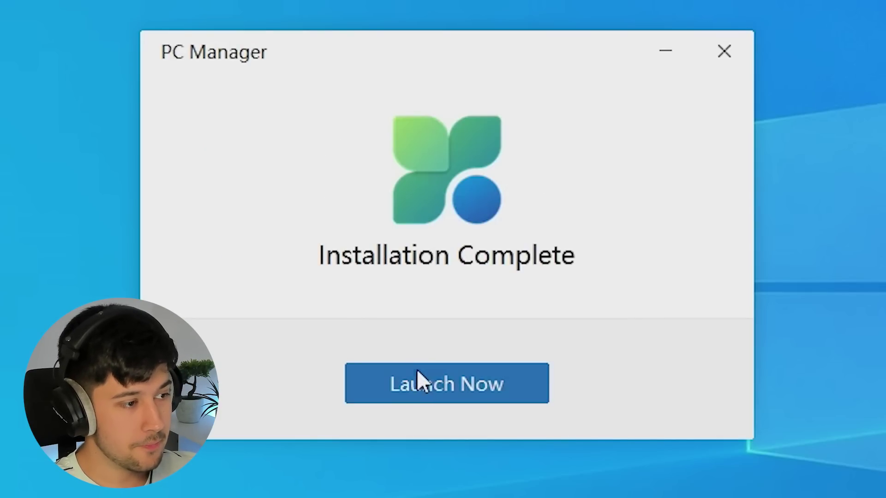
{"action": "left_click", "coordinate": [424, 377]}
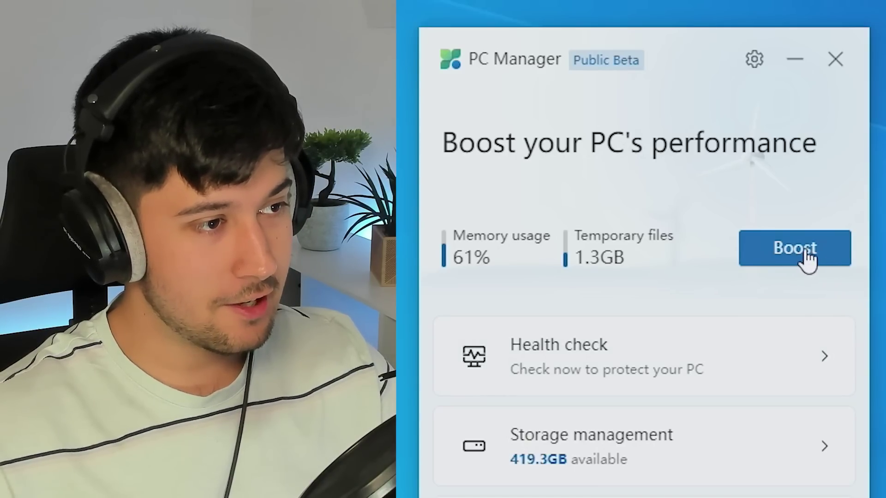
- Boost to clear the 1.3GB of temporary files and start a health check scan
{"action": "left_click", "coordinate": [805, 251]}
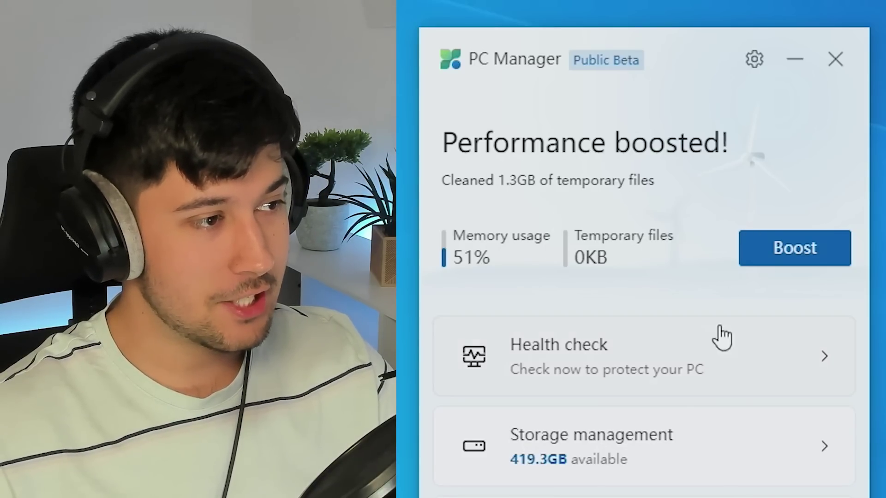
{"action": "left_click", "coordinate": [741, 386]}
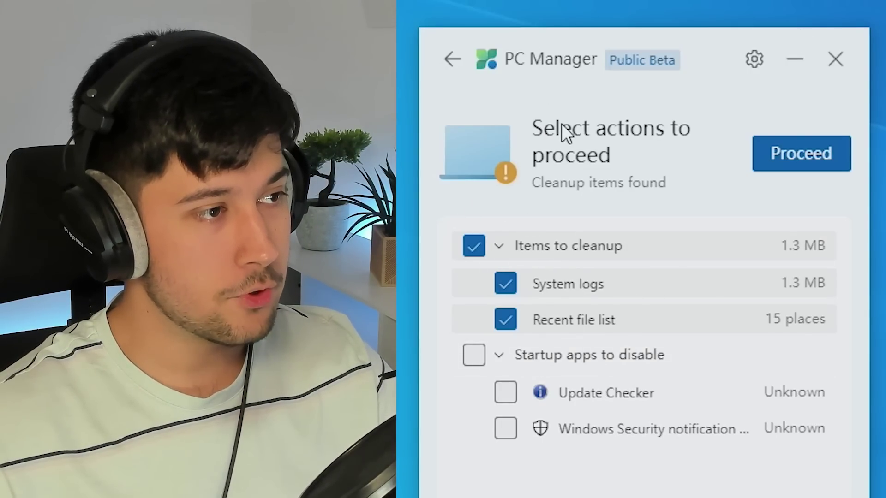
- Clean the 1.3 MB of system logs and the recent file list, then return home
{"action": "left_click", "coordinate": [777, 157]}
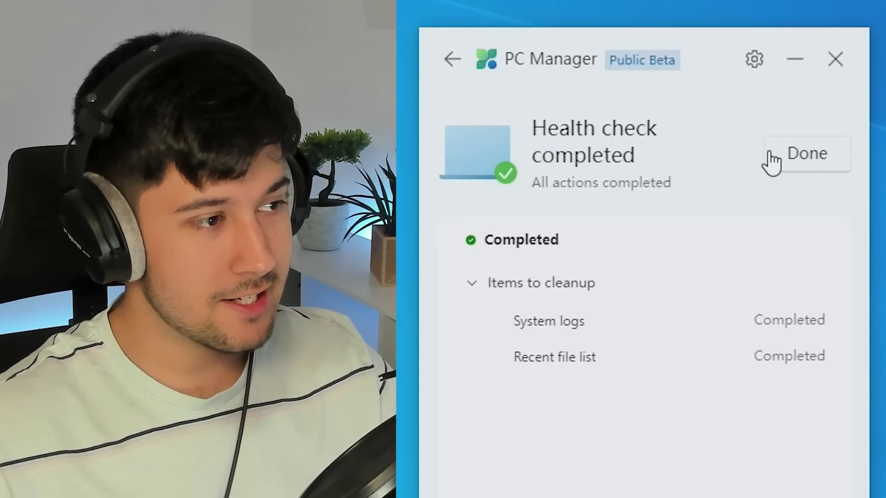
{"action": "left_click", "coordinate": [787, 168]}
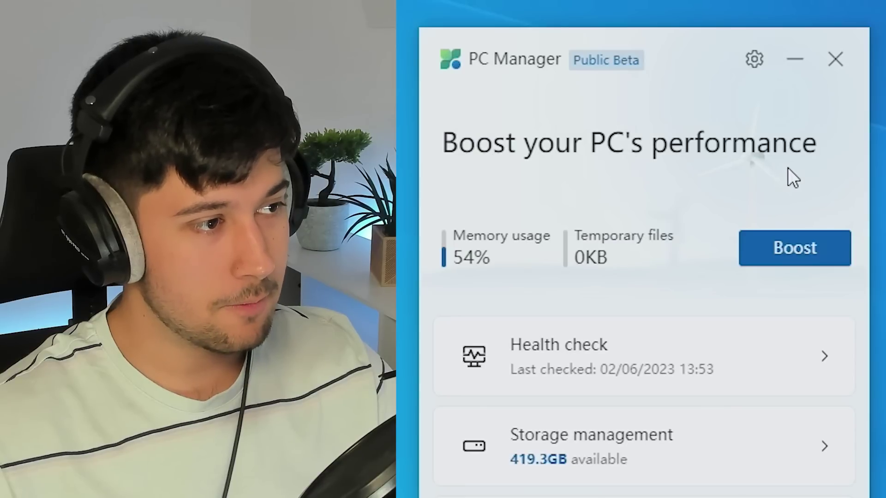
- Run a deep cleanup of drive C from Storage management, freeing 21.9 MB
{"action": "left_click", "coordinate": [756, 463]}
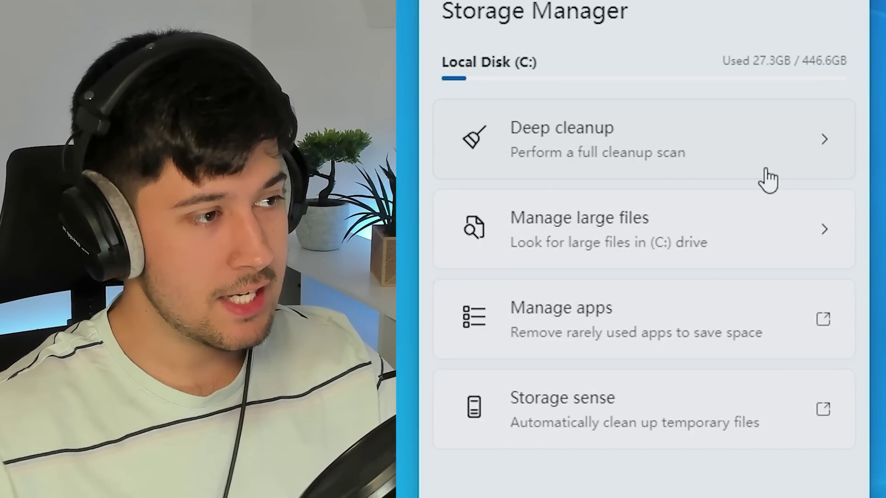
{"action": "left_click", "coordinate": [773, 156]}
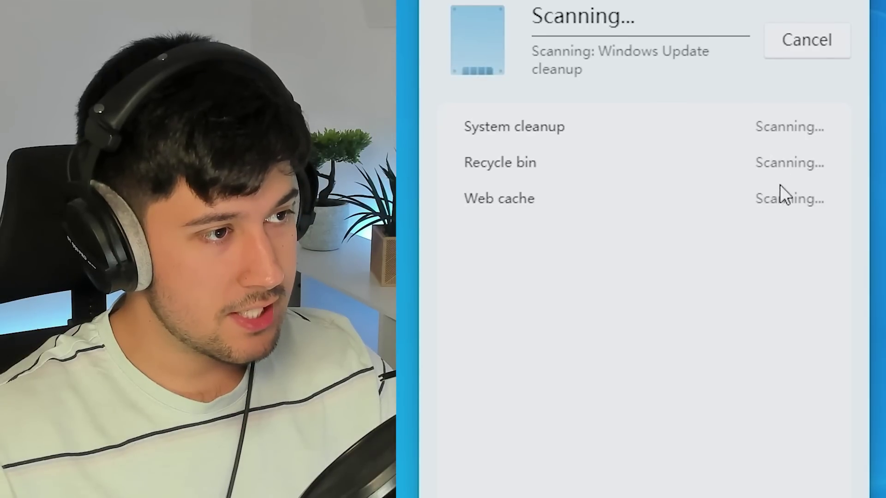
{"action": "scroll", "coordinate": [769, 276], "scroll_direction": "down", "scroll_amount": 2}
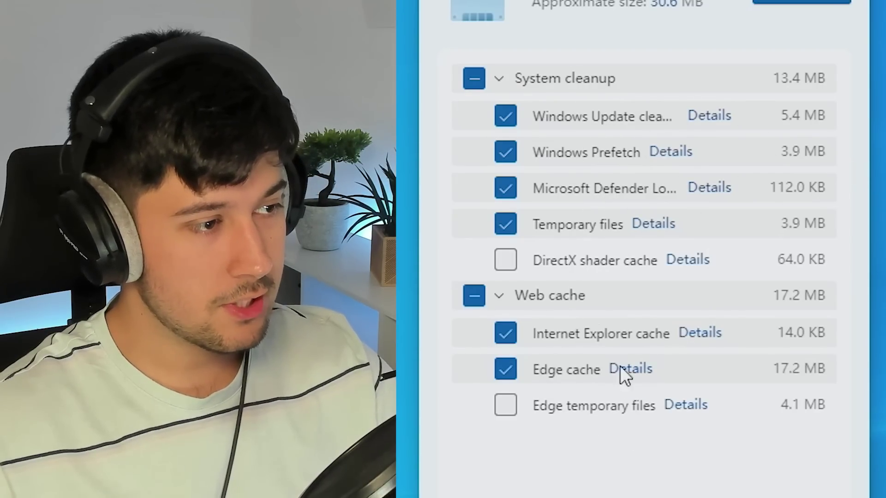
{"action": "left_click", "coordinate": [789, 6]}
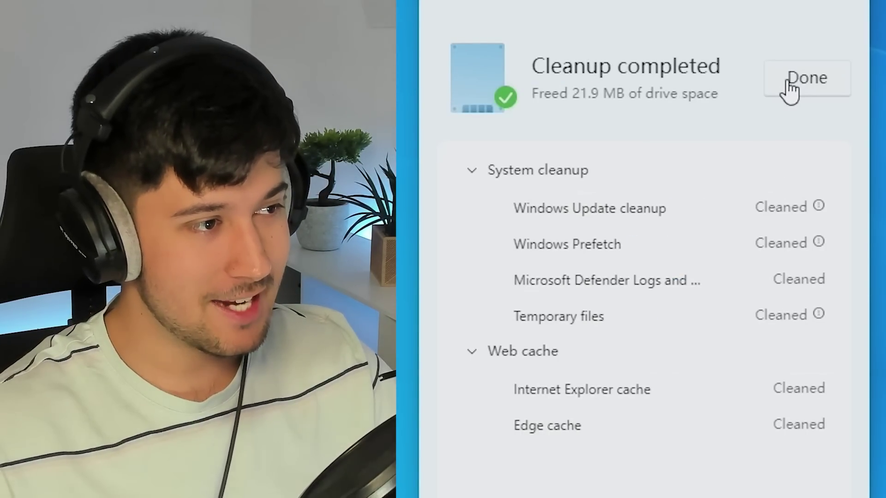
{"action": "left_click", "coordinate": [787, 81]}
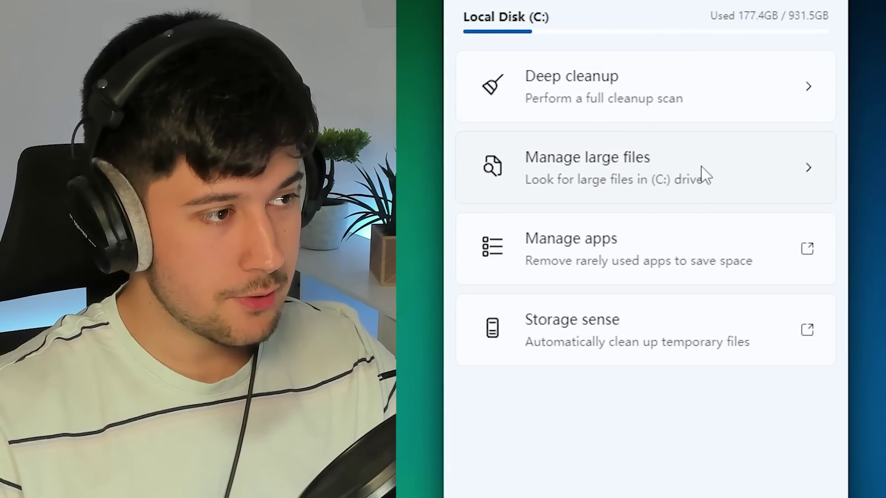
- Find files larger than 100 MB on drive C and show them in File Explorer
{"action": "left_click", "coordinate": [704, 175]}
{"action": "left_click", "coordinate": [536, 156]}
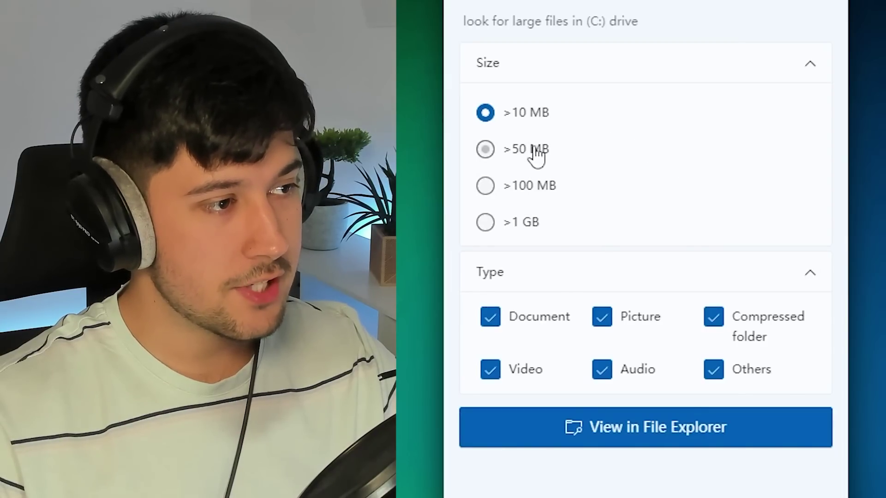
{"action": "left_click", "coordinate": [501, 197]}
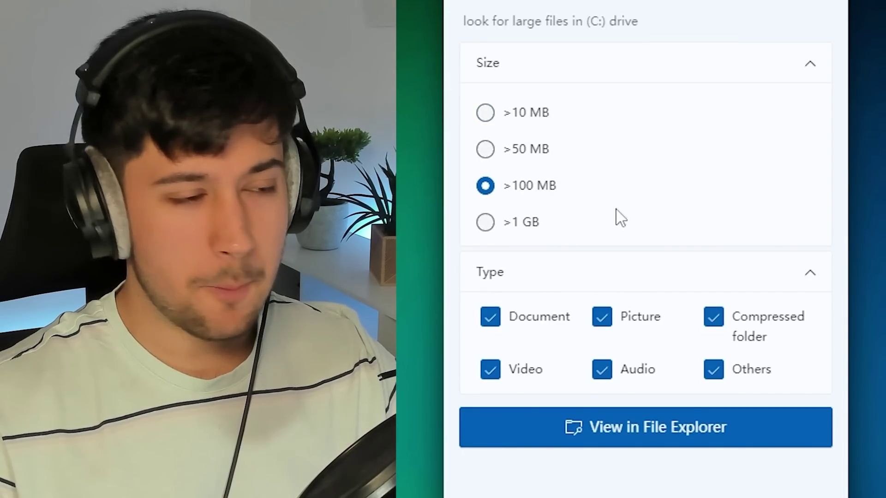
{"action": "left_click", "coordinate": [638, 435]}
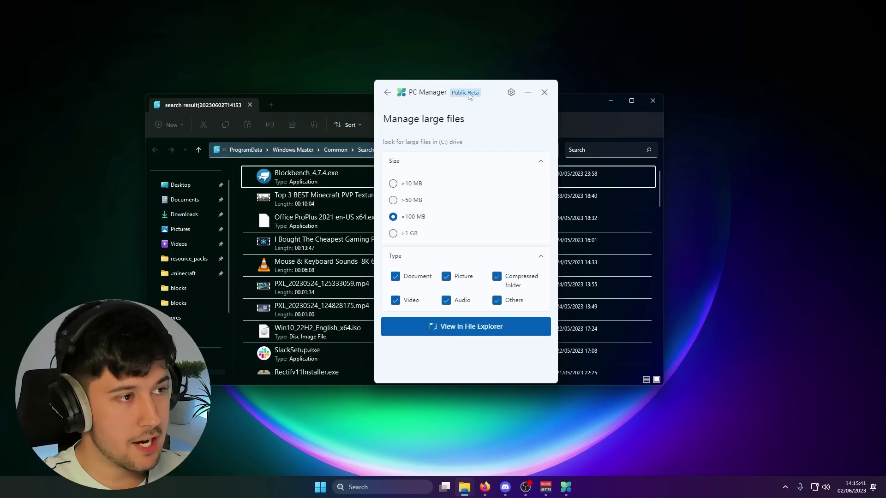
- Review the large-file search results in File Explorer, then close that window
{"action": "left_click_drag", "start_coordinate": [467, 94], "coordinate": [599, 118]}
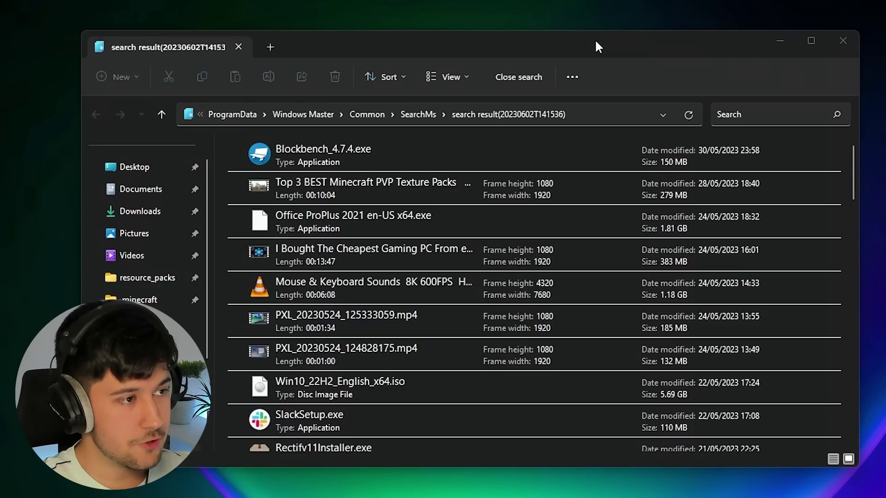
{"action": "left_click", "coordinate": [594, 38]}
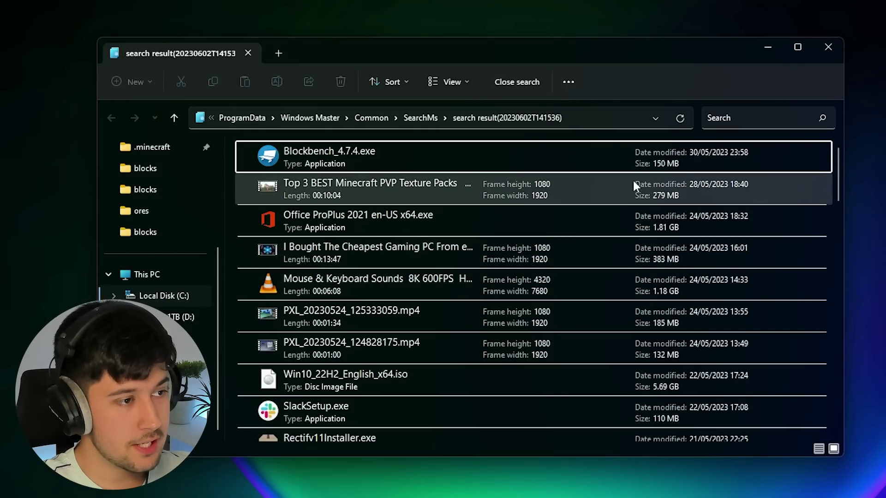
{"action": "scroll", "coordinate": [638, 232], "scroll_direction": "down", "scroll_amount": 5}
{"action": "scroll", "coordinate": [638, 228], "scroll_direction": "up", "scroll_amount": 5}
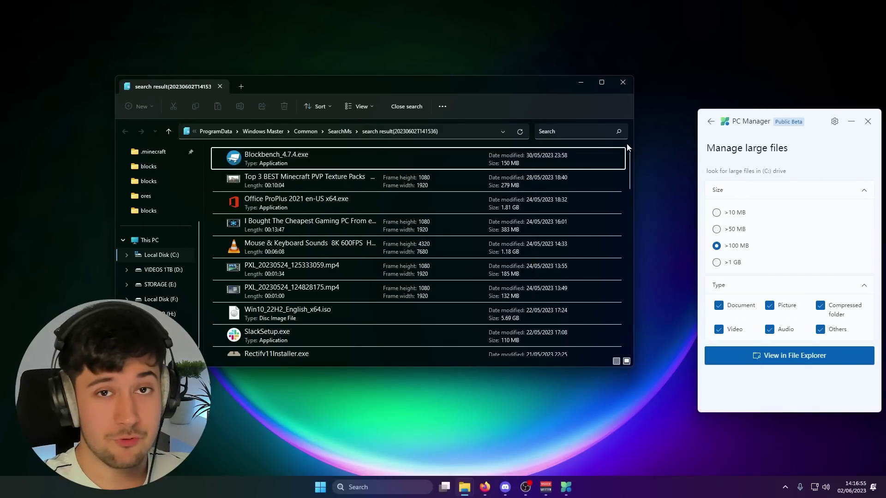
{"action": "left_click", "coordinate": [622, 87]}
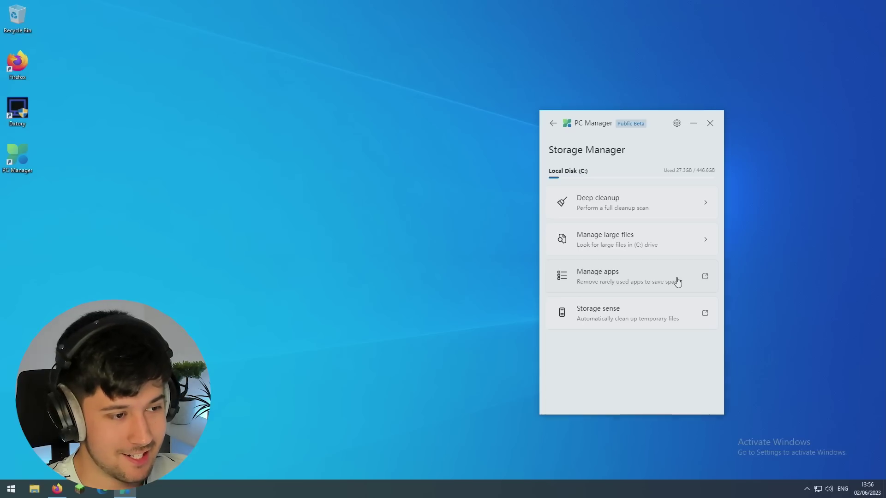
- Bring up the installed apps list in Windows Settings and browse through it
{"action": "left_click", "coordinate": [676, 281]}
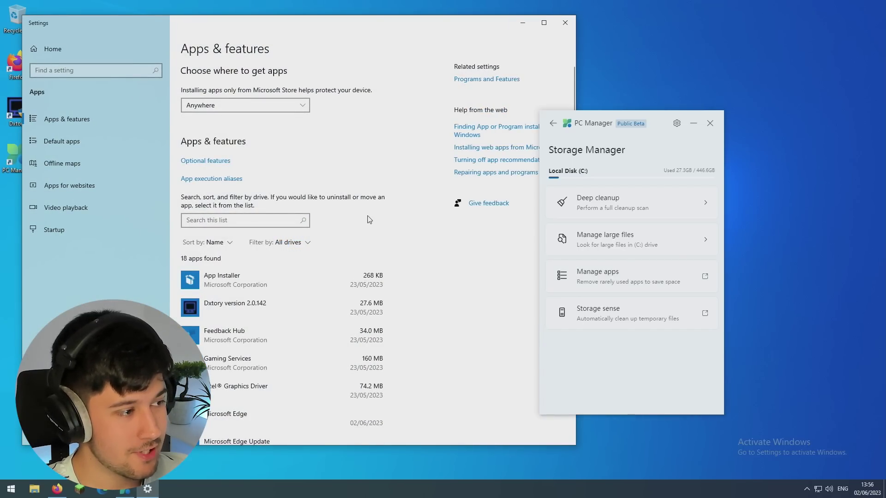
{"action": "scroll", "coordinate": [369, 219], "scroll_direction": "down", "scroll_amount": 4}
{"action": "scroll", "coordinate": [366, 218], "scroll_direction": "up", "scroll_amount": 3}
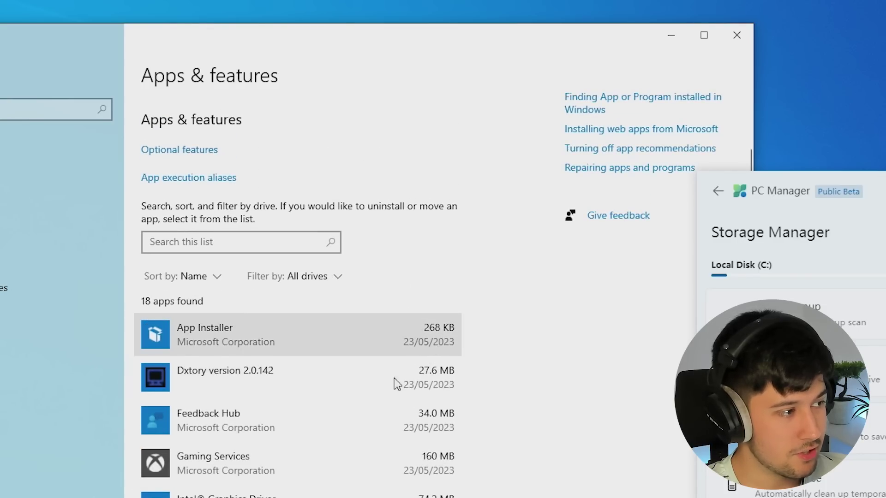
{"action": "scroll", "coordinate": [374, 406], "scroll_direction": "down", "scroll_amount": 5}
{"action": "scroll", "coordinate": [360, 410], "scroll_direction": "up", "scroll_amount": 5}
- Uninstall Dxtory, approving every confirmation, then close Settings
{"action": "left_click", "coordinate": [402, 198]}
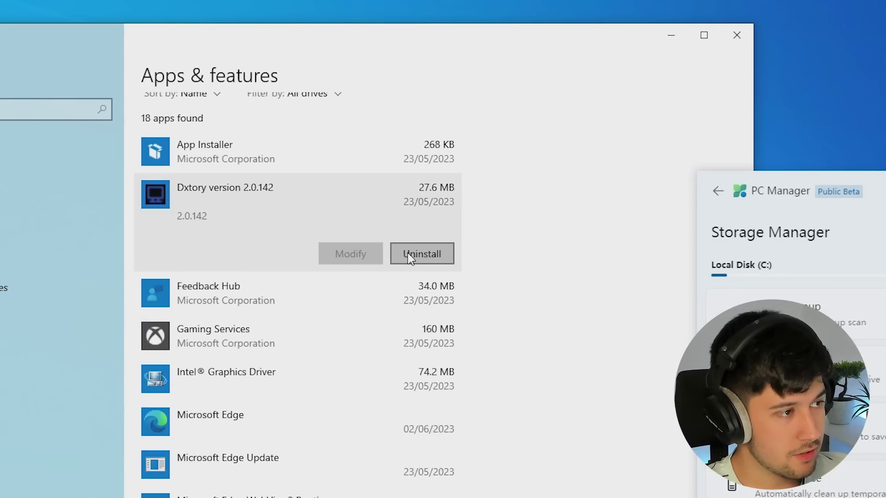
{"action": "left_click", "coordinate": [408, 255]}
{"action": "left_click", "coordinate": [475, 214]}
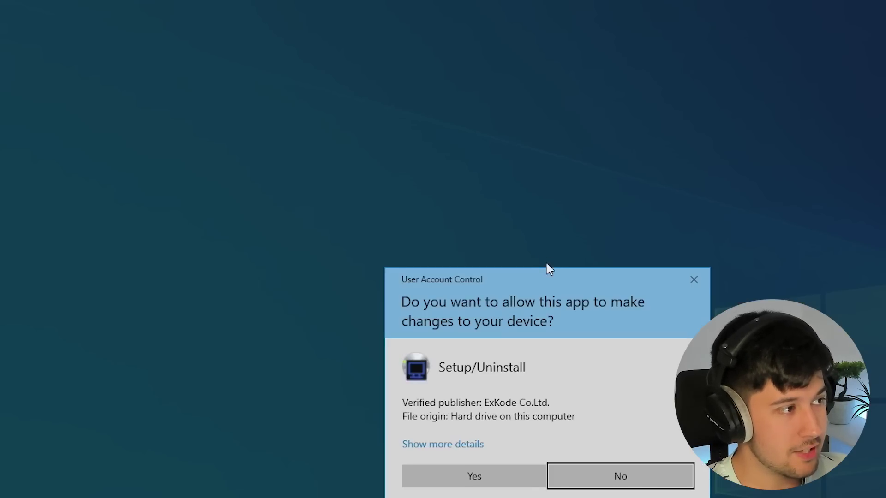
{"action": "left_click", "coordinate": [502, 476]}
{"action": "left_click", "coordinate": [514, 275]}
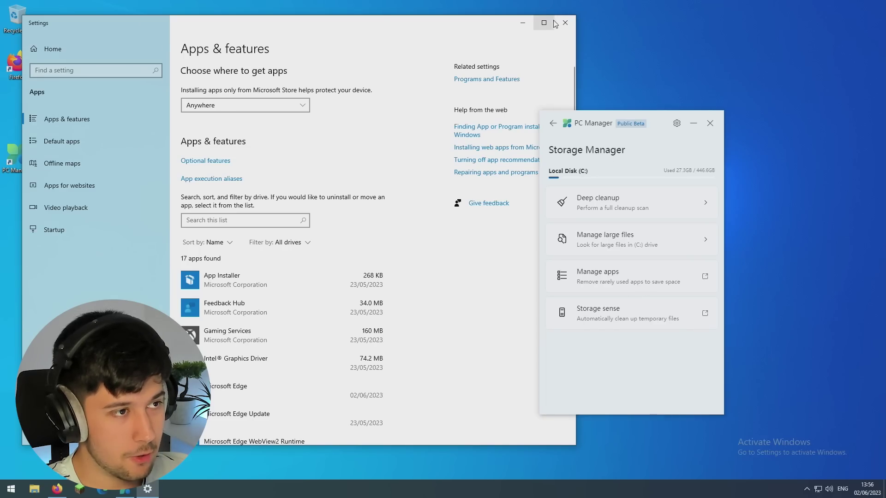
{"action": "left_click", "coordinate": [565, 22]}
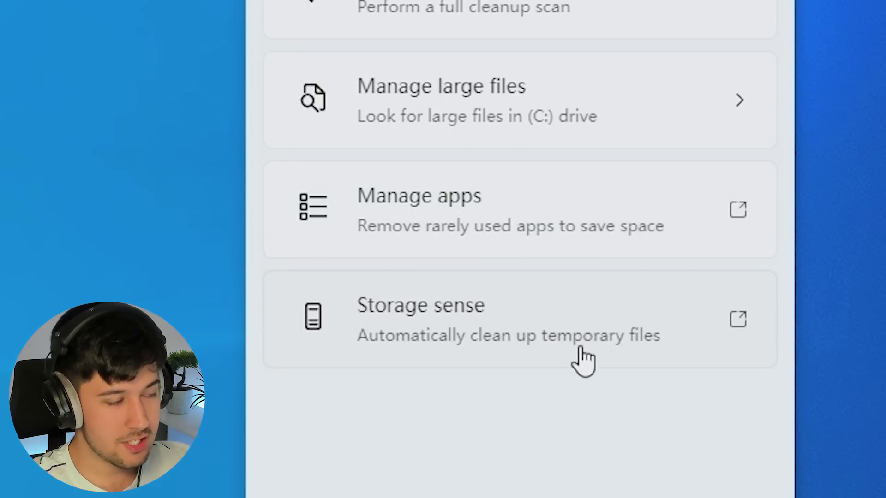
{"action": "left_click", "coordinate": [582, 357]}
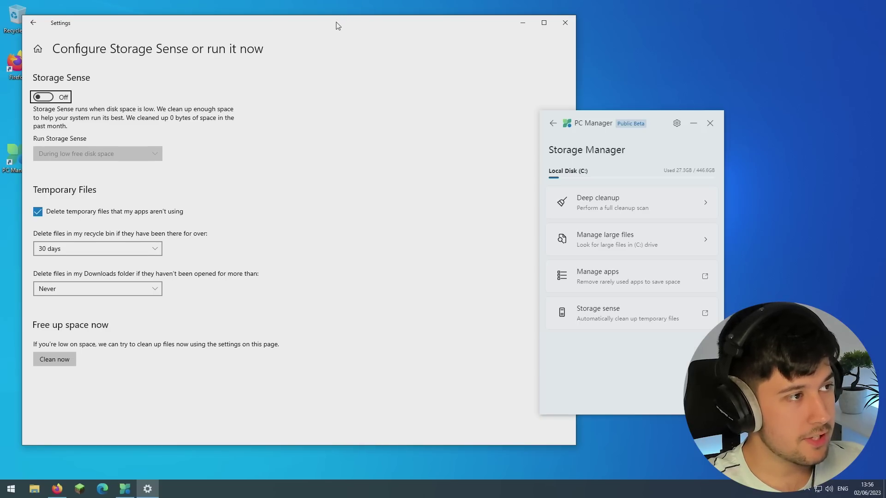
{"action": "left_click_drag", "start_coordinate": [336, 26], "coordinate": [357, 33]}
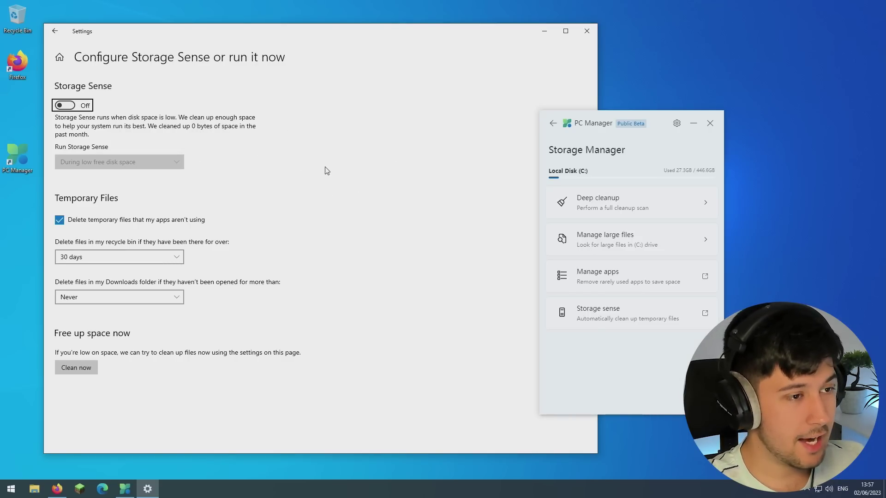
{"action": "left_click", "coordinate": [586, 31]}
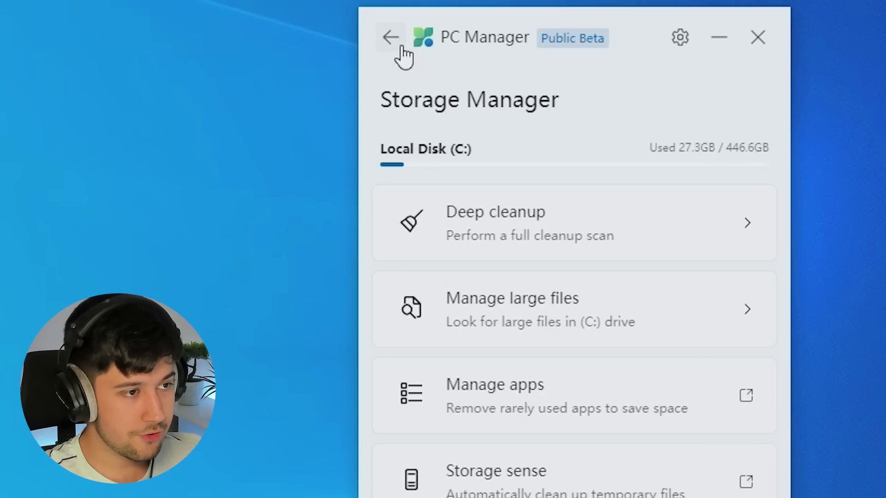
- End the Firefox process and turn off Windows Security notifications as a startup app
{"action": "left_click", "coordinate": [553, 124]}
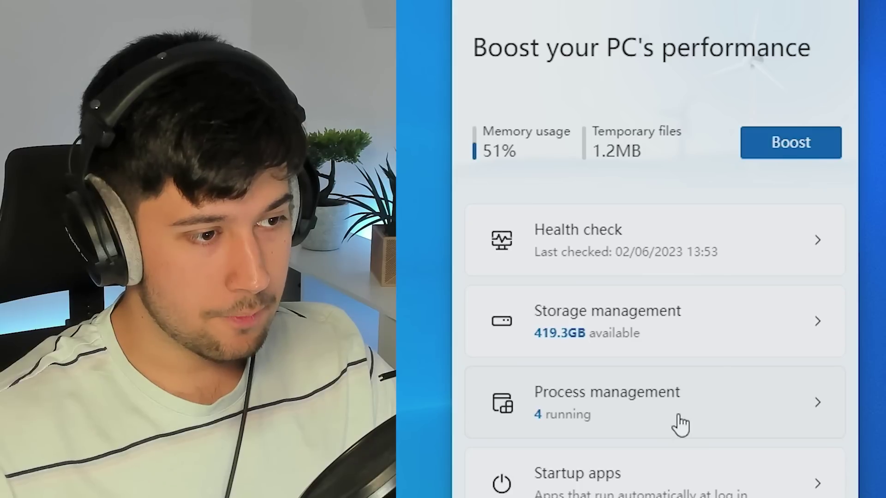
{"action": "left_click", "coordinate": [680, 422]}
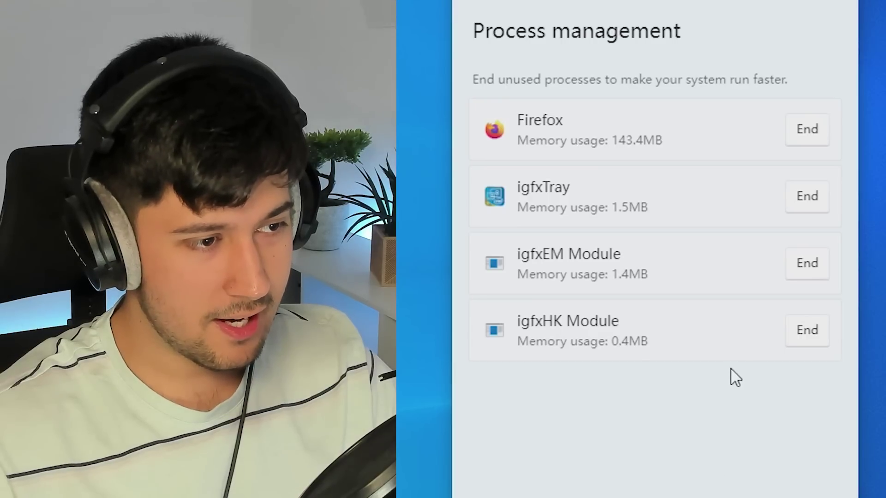
{"action": "left_click", "coordinate": [813, 140]}
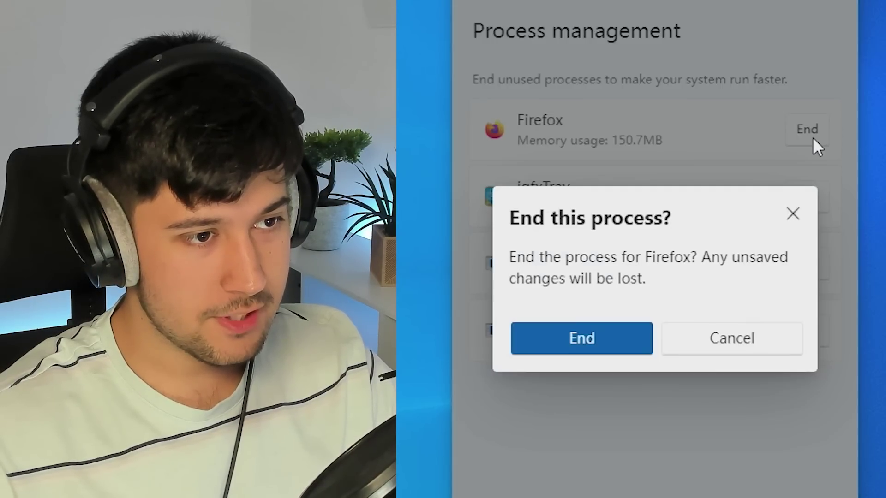
{"action": "left_click", "coordinate": [577, 355]}
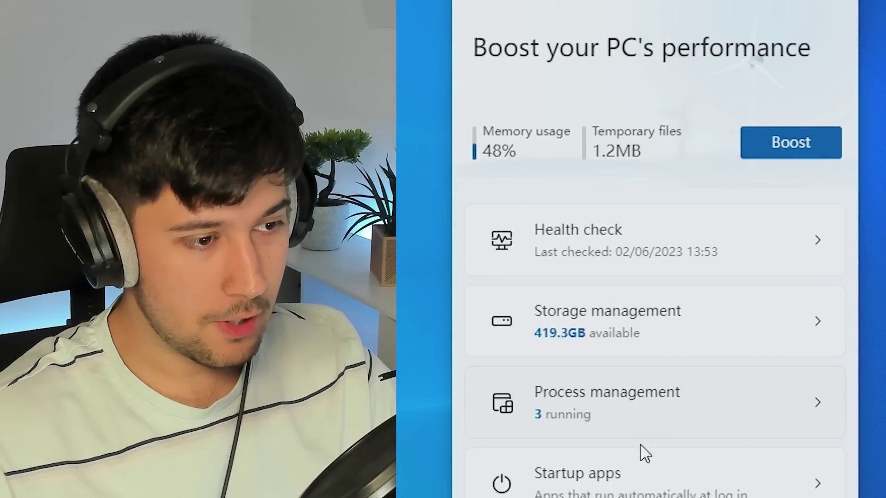
{"action": "left_click", "coordinate": [630, 481]}
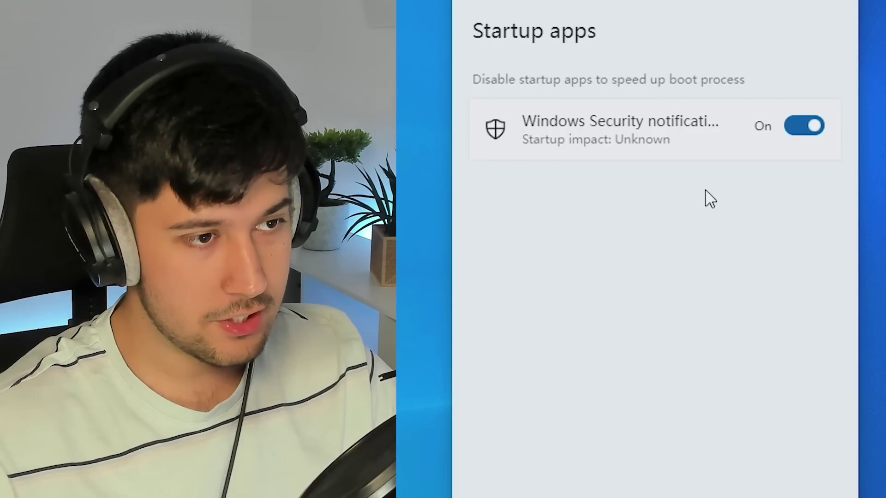
{"action": "left_click", "coordinate": [801, 131]}
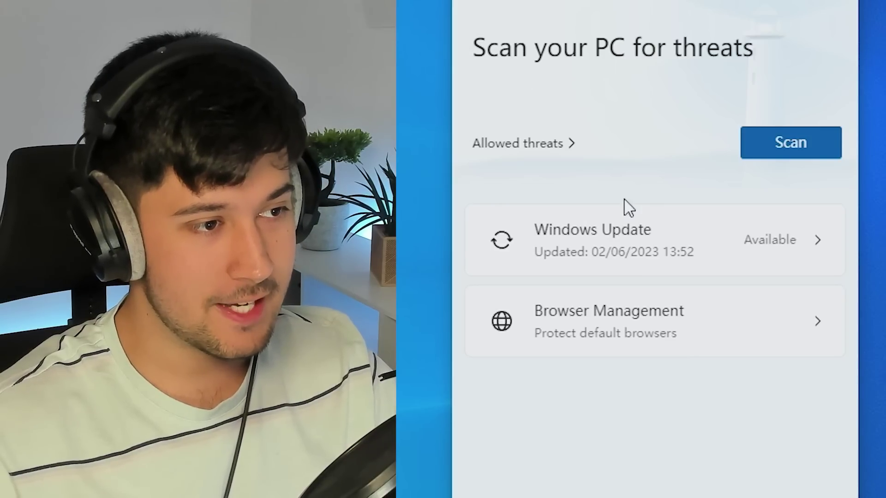
- Run a threat scan that checks 60156 files and finds no threats
{"action": "left_click", "coordinate": [755, 158]}
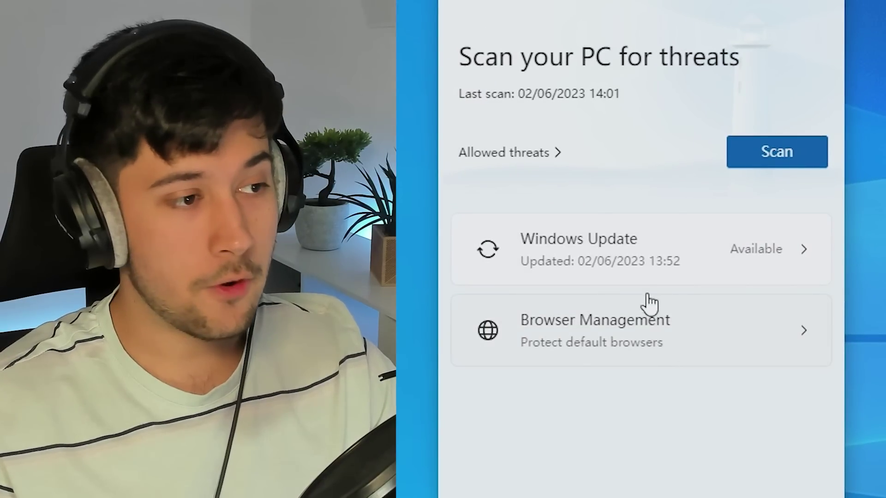
{"action": "left_click", "coordinate": [643, 250]}
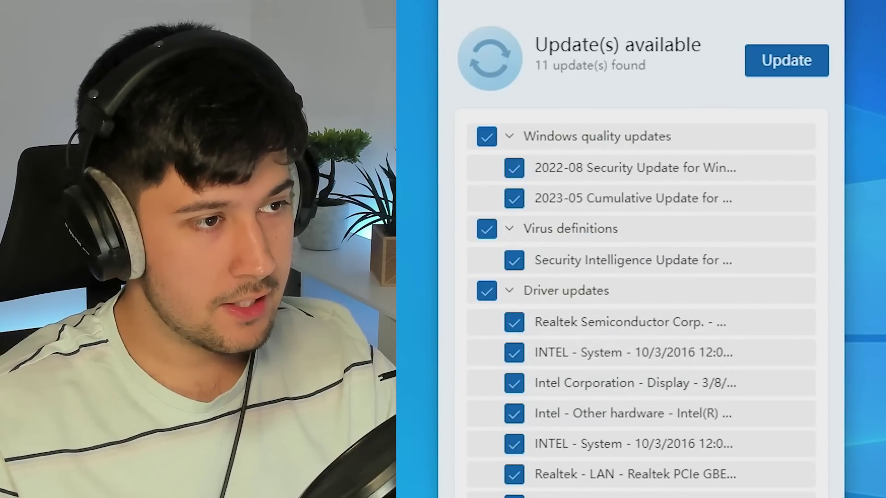
{"action": "scroll", "coordinate": [599, 132], "scroll_direction": "down", "scroll_amount": 3}
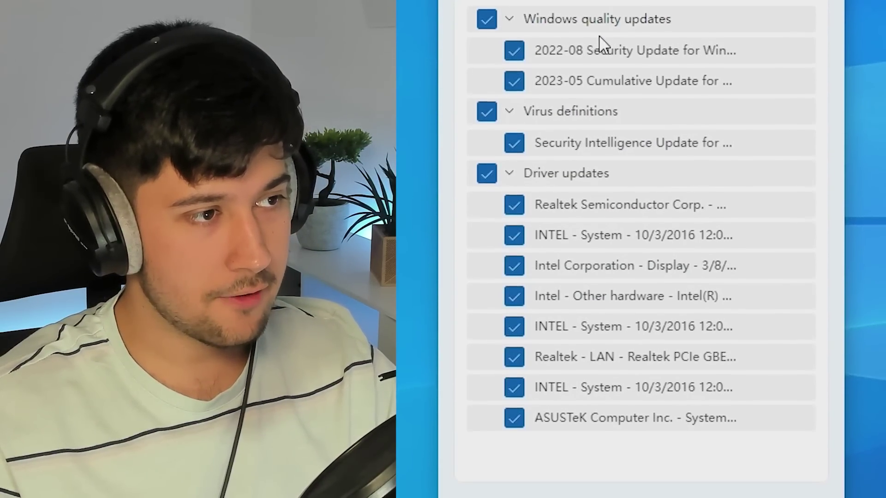
{"action": "scroll", "coordinate": [703, 336], "scroll_direction": "up", "scroll_amount": 2}
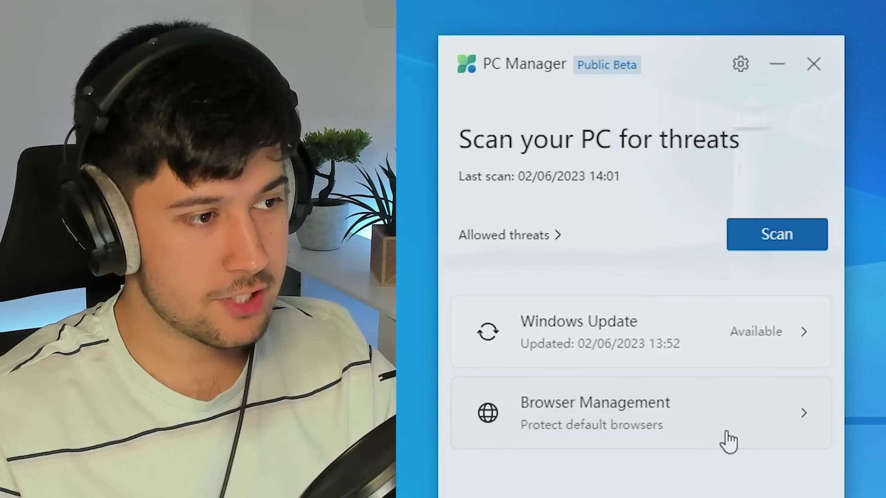
- Open Browser Management and cancel the default browser change, keeping Firefox as default
{"action": "left_click", "coordinate": [728, 442]}
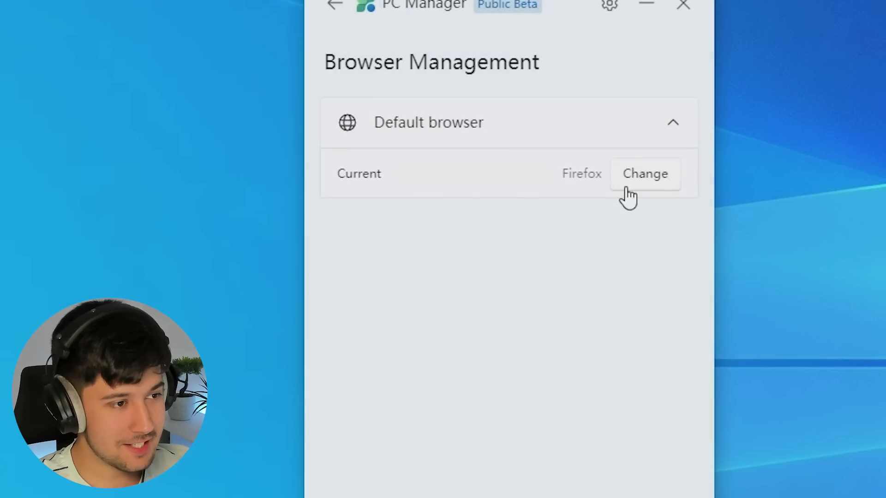
{"action": "left_click", "coordinate": [626, 183]}
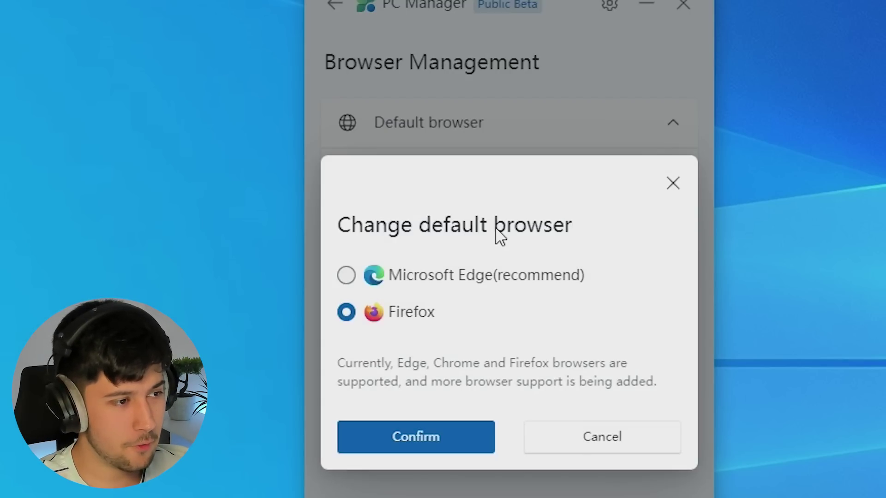
{"action": "left_click", "coordinate": [588, 444]}
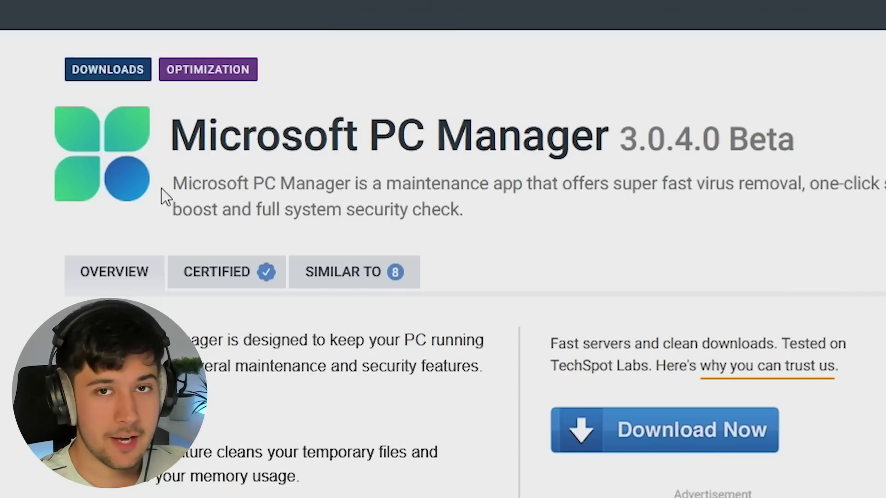
- Download Microsoft PC Manager 3.0.4.0 Beta from TechSpot, skipping past the ad overlay
{"action": "scroll", "coordinate": [51, 216], "scroll_direction": "down", "scroll_amount": 15}
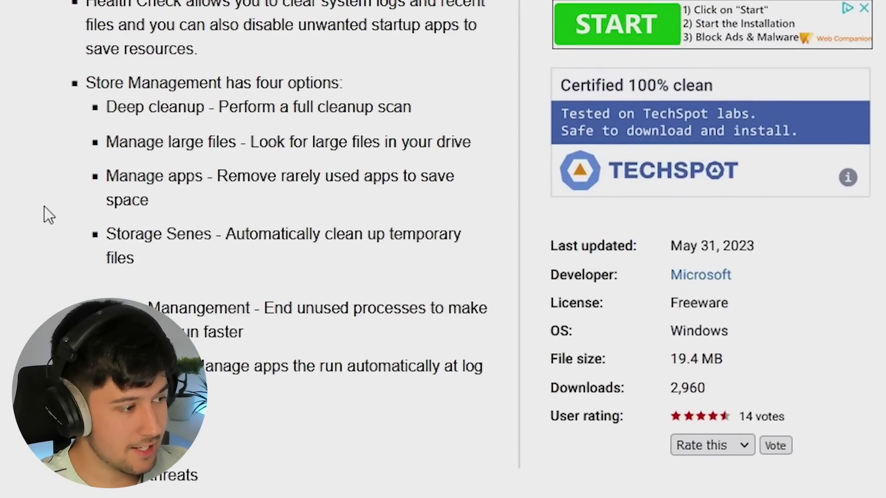
{"action": "scroll", "coordinate": [46, 212], "scroll_direction": "up", "scroll_amount": 15}
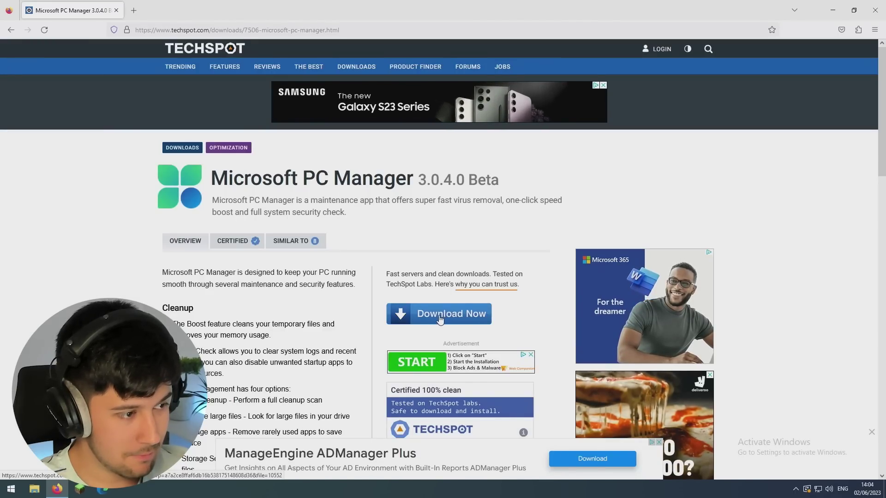
{"action": "left_click", "coordinate": [455, 316]}
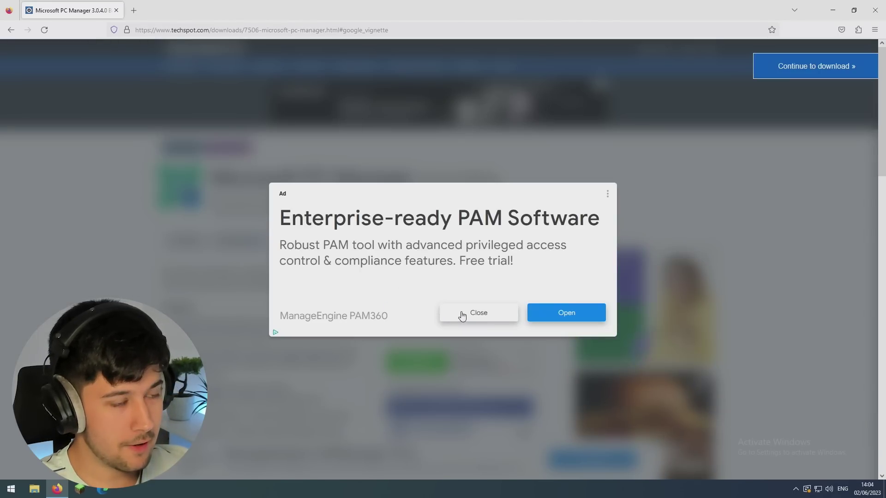
{"action": "left_click", "coordinate": [769, 71]}
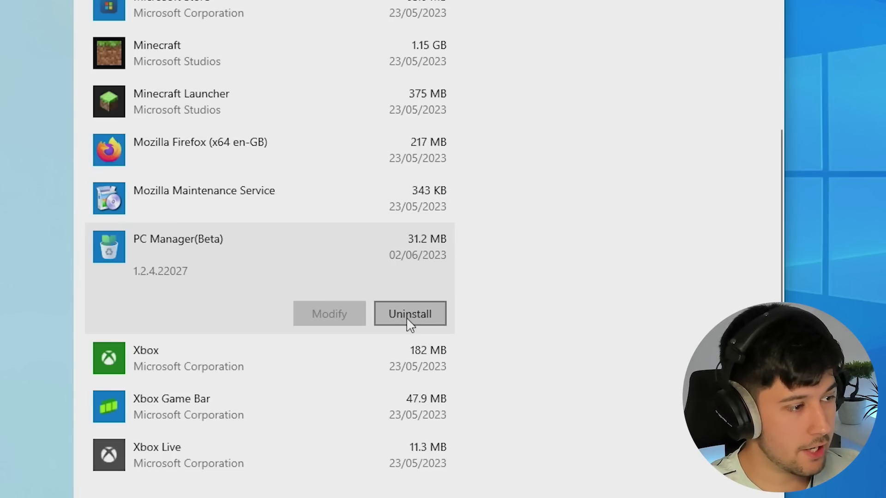
- Uninstall PC Manager(Beta) 1.2.4.22027 from Apps & features, confirming and allowing the uninstaller
{"action": "left_click", "coordinate": [407, 318]}
{"action": "left_click", "coordinate": [453, 275]}
{"action": "left_click", "coordinate": [328, 334]}
{"action": "left_click", "coordinate": [488, 301]}
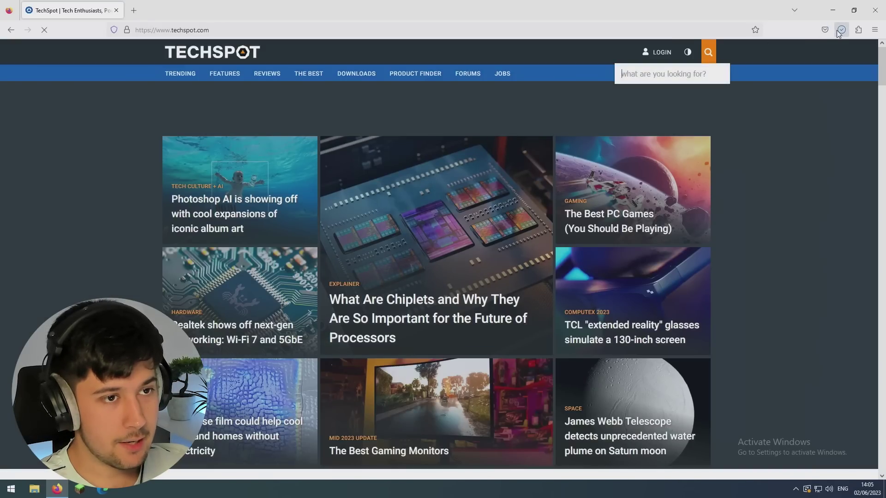
- Run the downloaded PC Manager installer from Firefox and approve its UAC prompt
{"action": "left_click", "coordinate": [746, 54]}
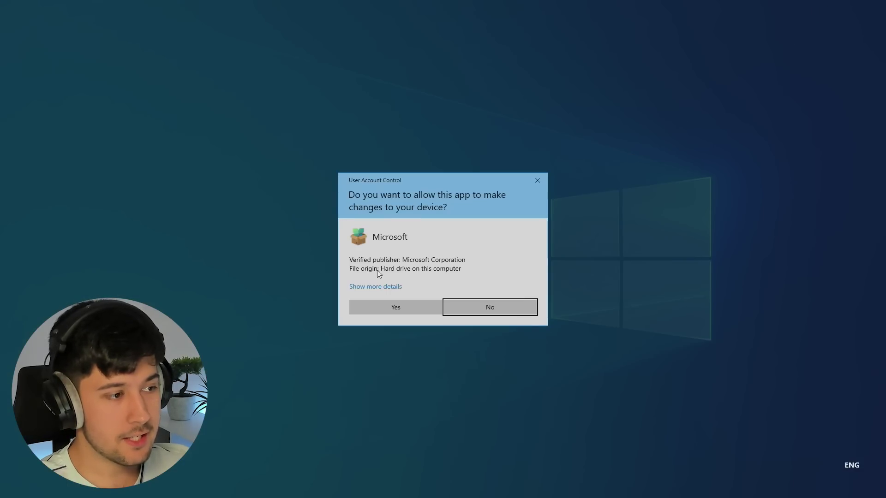
{"action": "left_click", "coordinate": [395, 306]}
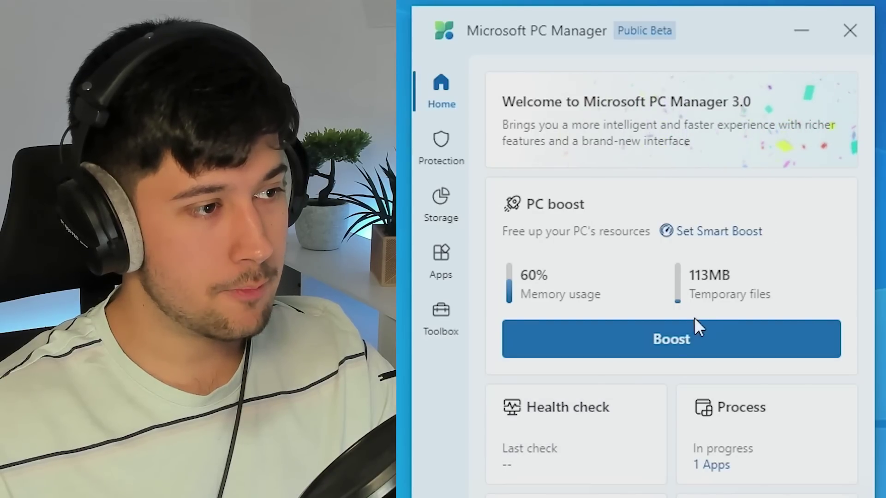
- Boost memory and clear temporary files, then look over the startup apps list
{"action": "left_click", "coordinate": [696, 328]}
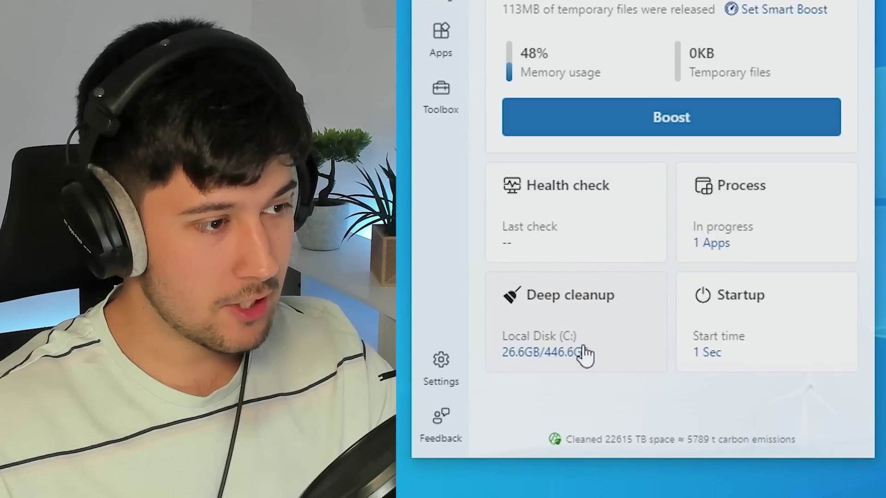
{"action": "left_click", "coordinate": [776, 312]}
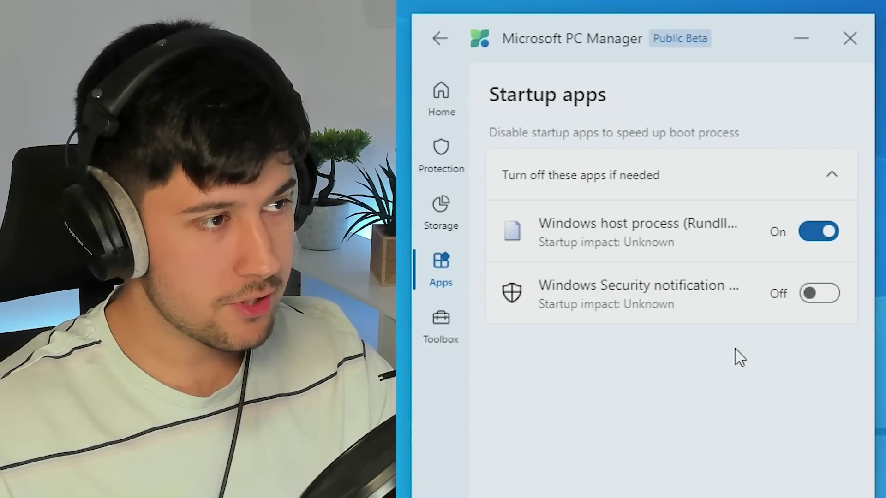
{"action": "left_click", "coordinate": [440, 39]}
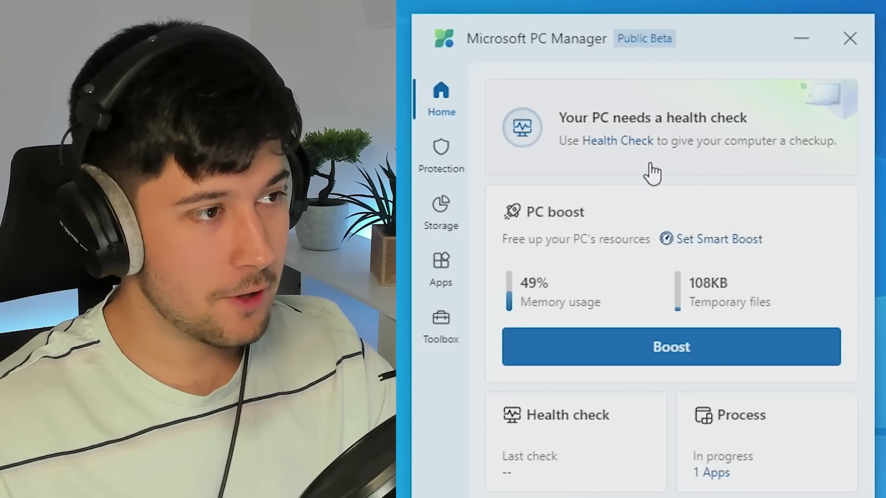
- Run a health check that cleans system logs, recording last check 02/06/2023 14:06
{"action": "left_click", "coordinate": [617, 148]}
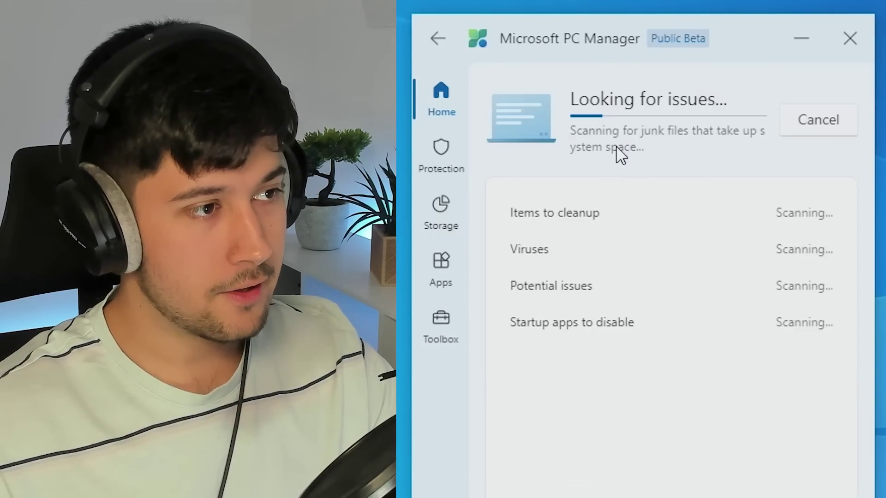
{"action": "left_click", "coordinate": [795, 135]}
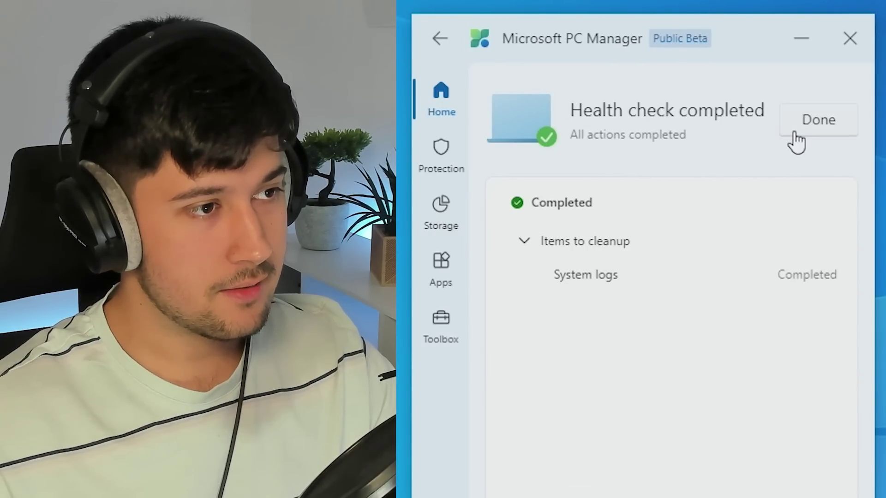
{"action": "left_click", "coordinate": [794, 134]}
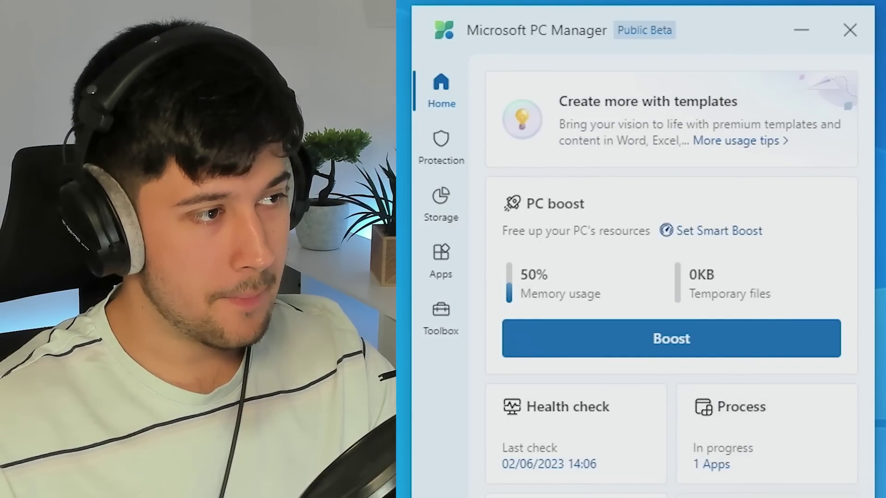
- Repair the taskbar with the search box option ticked, restoring News & Interests and Microsoft Store
{"action": "left_click", "coordinate": [445, 155]}
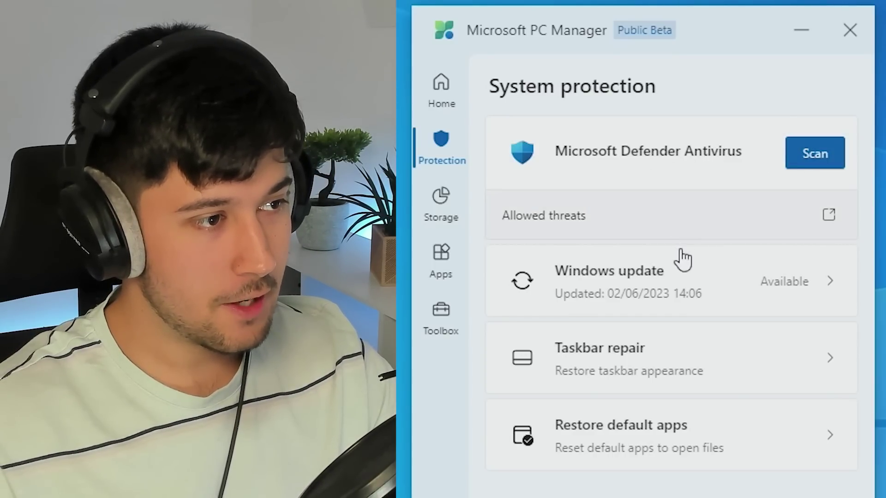
{"action": "left_click", "coordinate": [666, 368]}
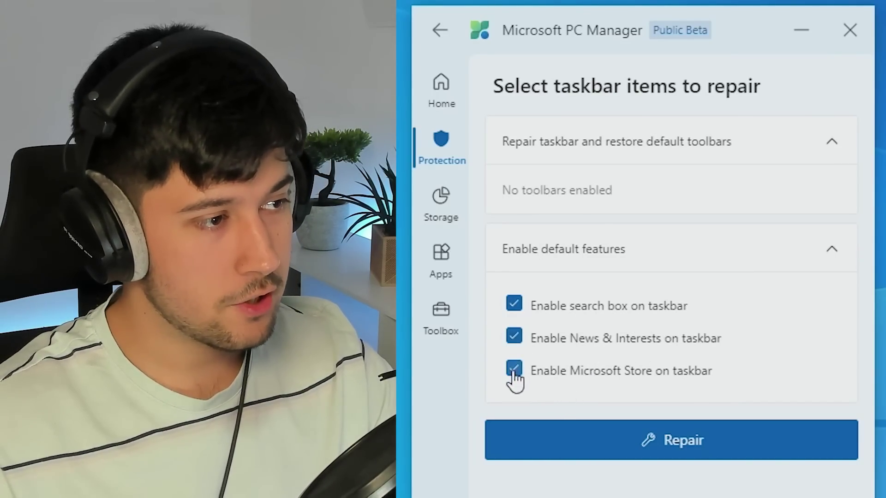
{"action": "left_click", "coordinate": [514, 306]}
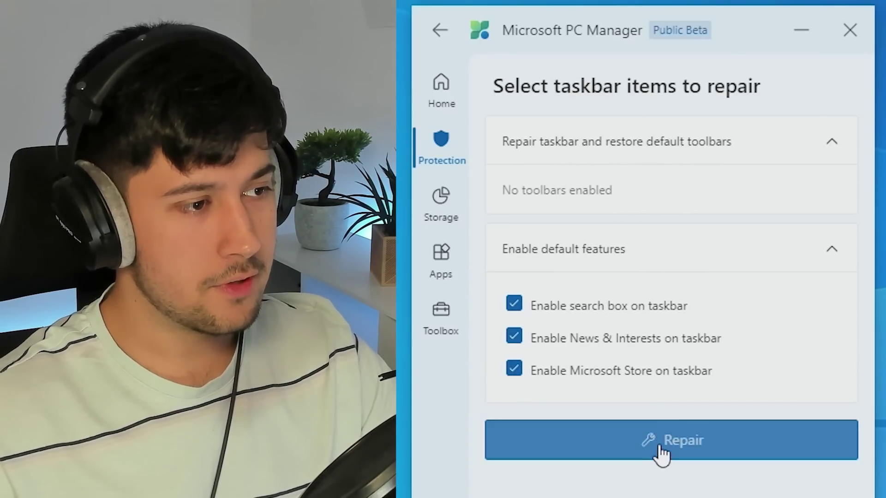
{"action": "left_click", "coordinate": [660, 451]}
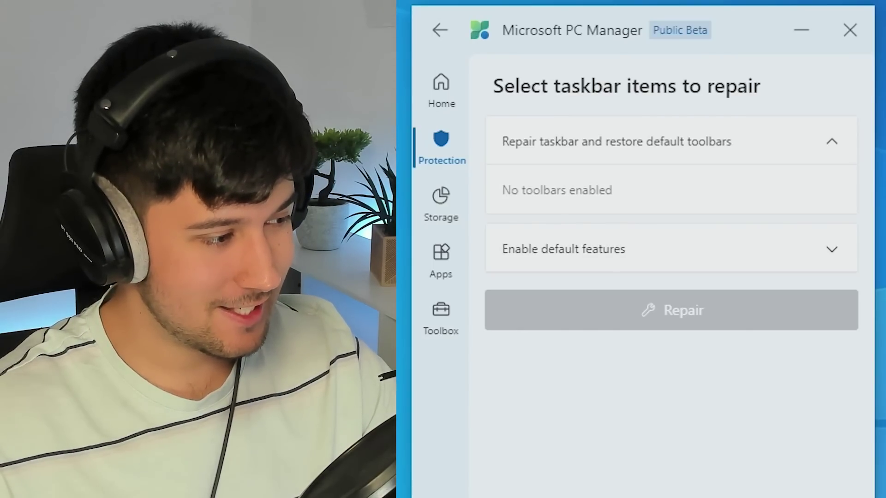
- Return to the Protection page and review the Restore default apps options
{"action": "left_click", "coordinate": [444, 147]}
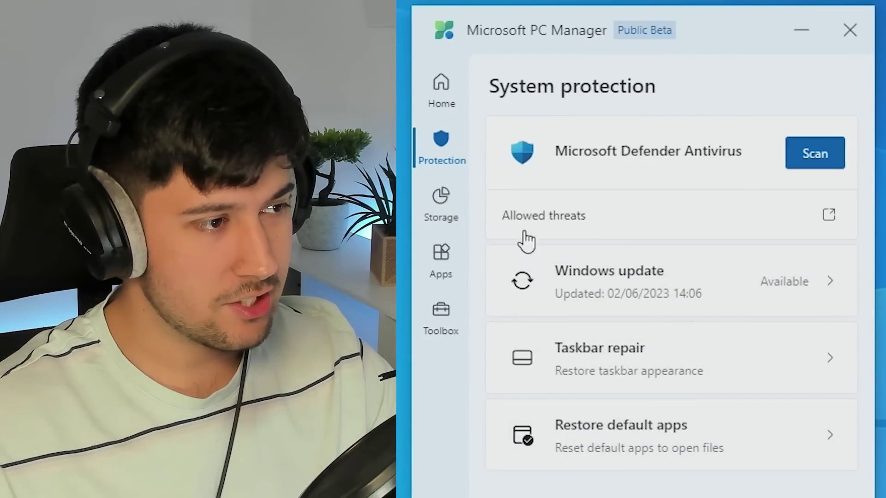
{"action": "left_click", "coordinate": [636, 429]}
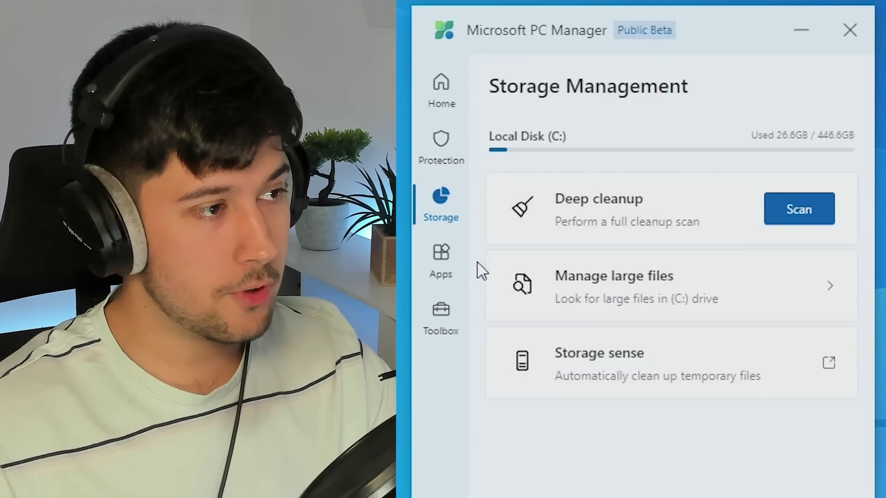
- Check Process management under Apps, where only Firefox runs, then return to App management
{"action": "left_click", "coordinate": [464, 261]}
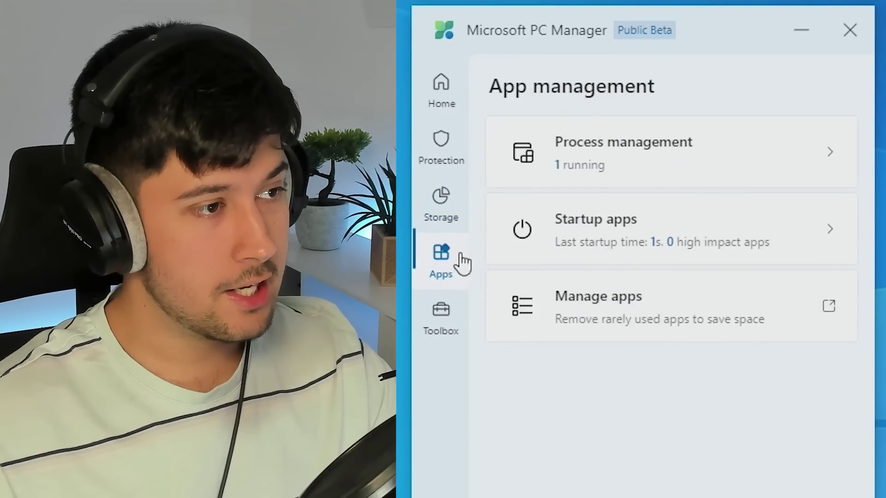
{"action": "left_click", "coordinate": [673, 173]}
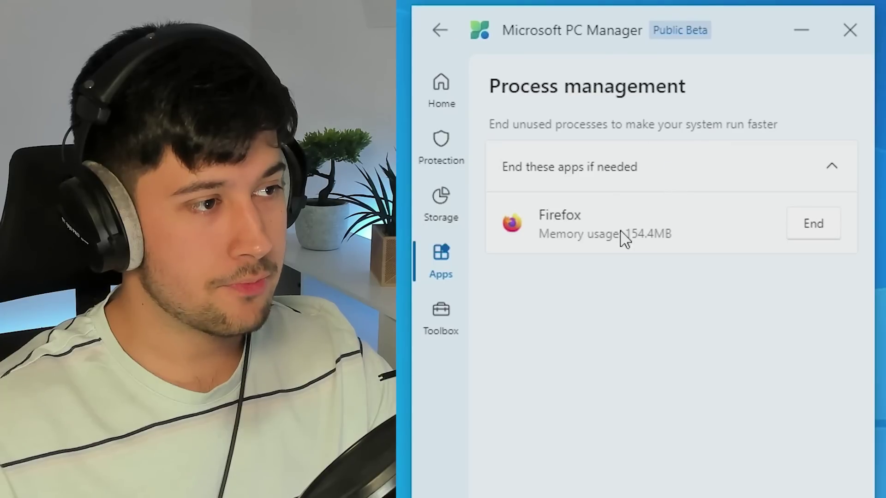
{"action": "left_click", "coordinate": [440, 30]}
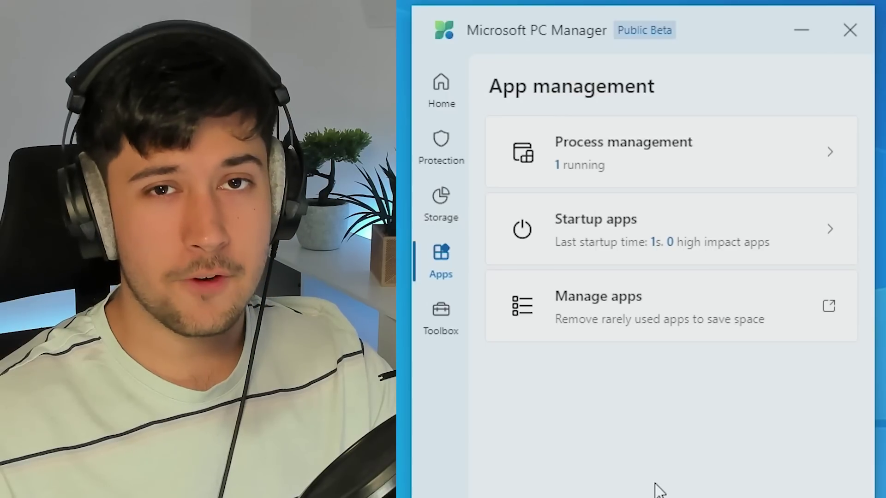
- Turn on the Toolbox desktop toolbar and try its Edge Quick Links Office shortcut without opening it
{"action": "left_click", "coordinate": [438, 323]}
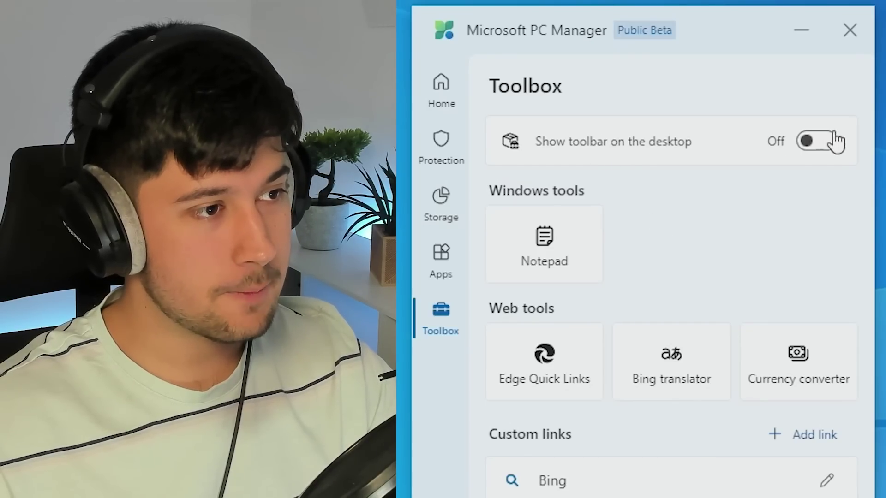
{"action": "left_click", "coordinate": [807, 144]}
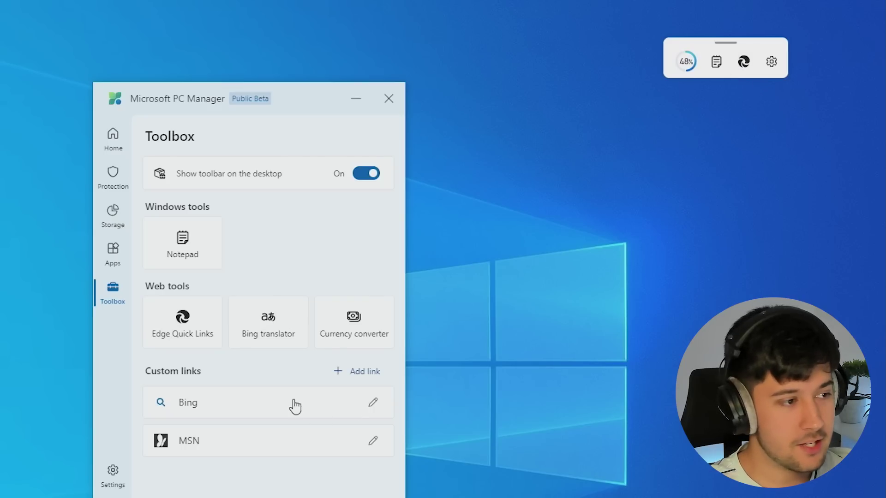
{"action": "left_click", "coordinate": [181, 331]}
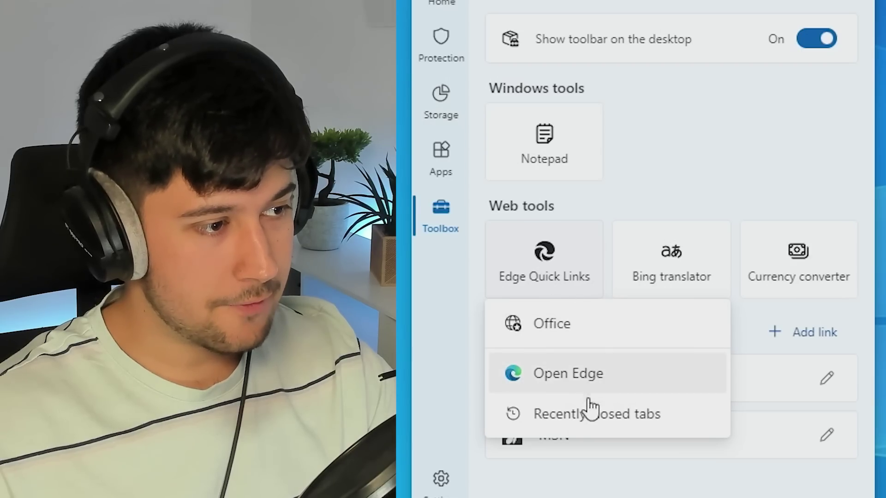
{"action": "left_click", "coordinate": [587, 342]}
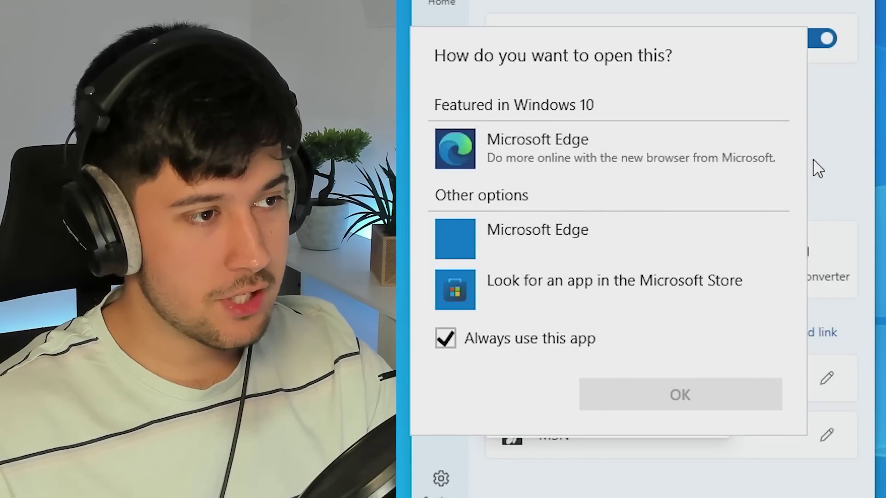
{"action": "left_click", "coordinate": [828, 154]}
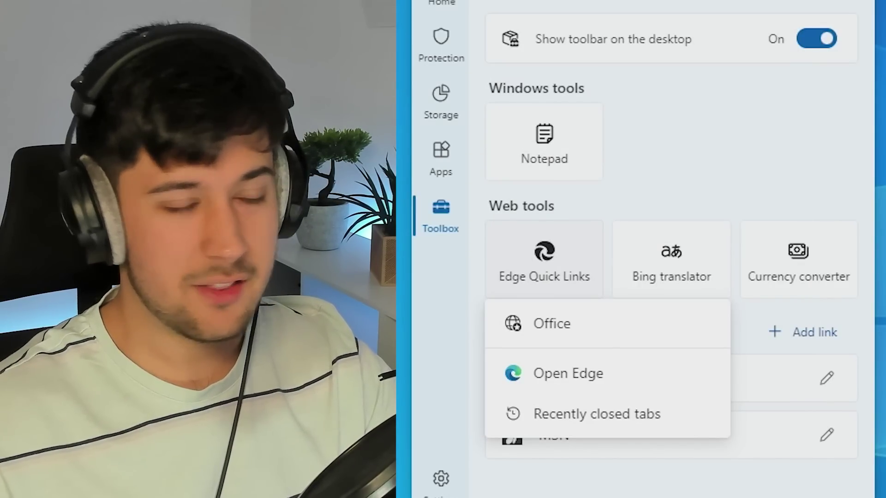
{"action": "left_click", "coordinate": [697, 159]}
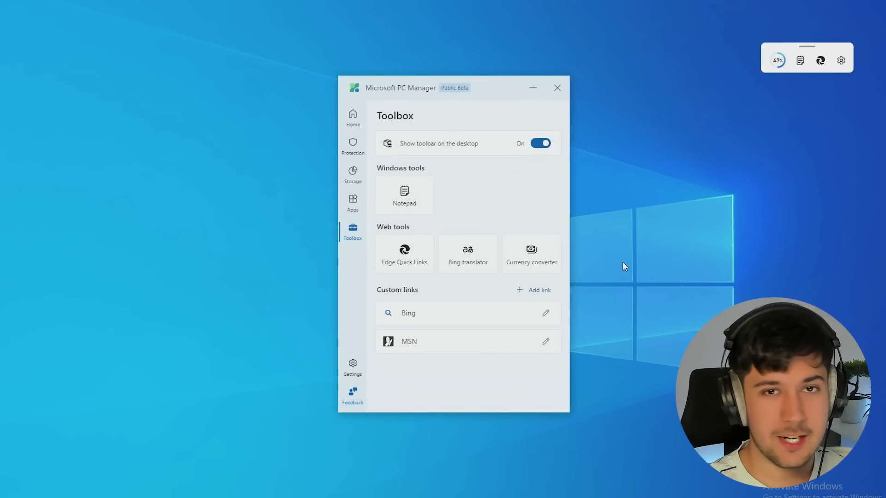
- Open a blank Notepad window from the toolbar and type some test text
{"action": "left_click", "coordinate": [800, 61]}
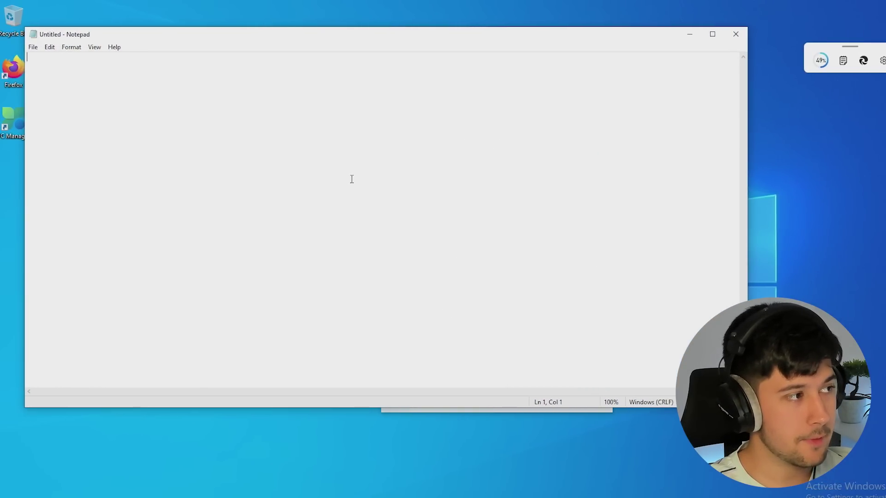
{"action": "type", "text": "4erwiojreyje0jhyw"}
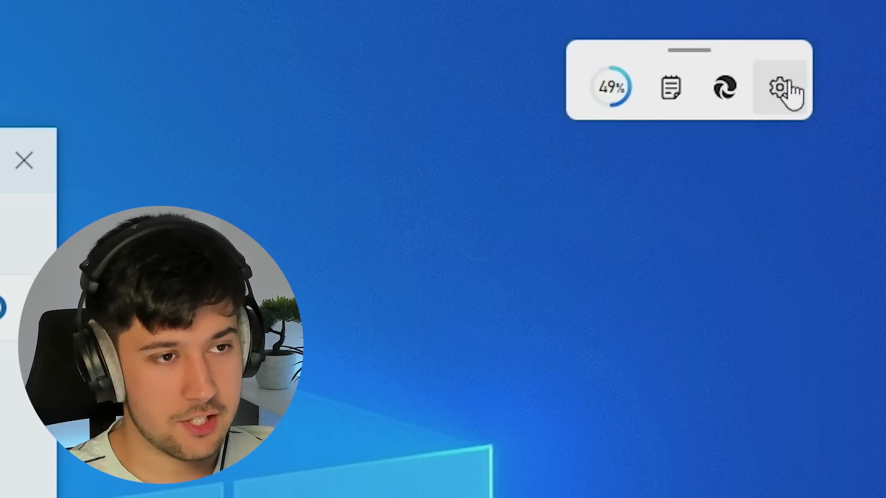
- Open the toolbar's Add tools panel, move it fully on screen, and browse the available tools
{"action": "left_click", "coordinate": [882, 61]}
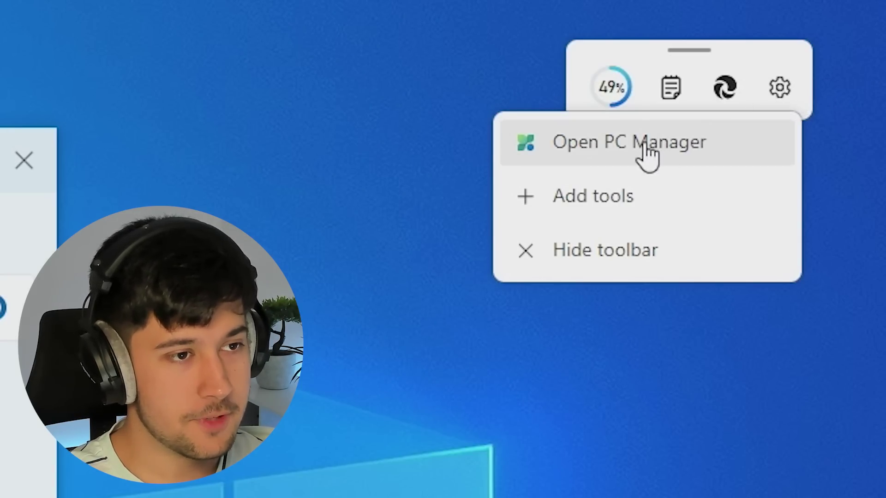
{"action": "left_click", "coordinate": [618, 199]}
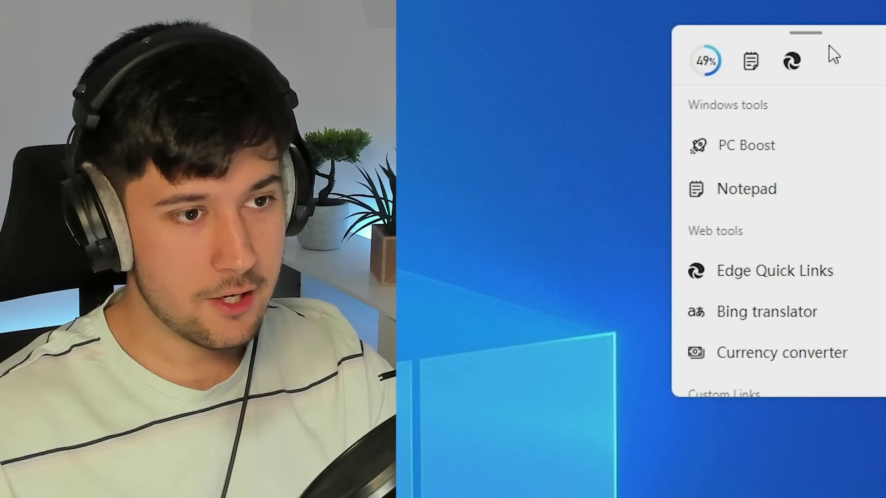
{"action": "left_click_drag", "start_coordinate": [833, 55], "coordinate": [678, 114]}
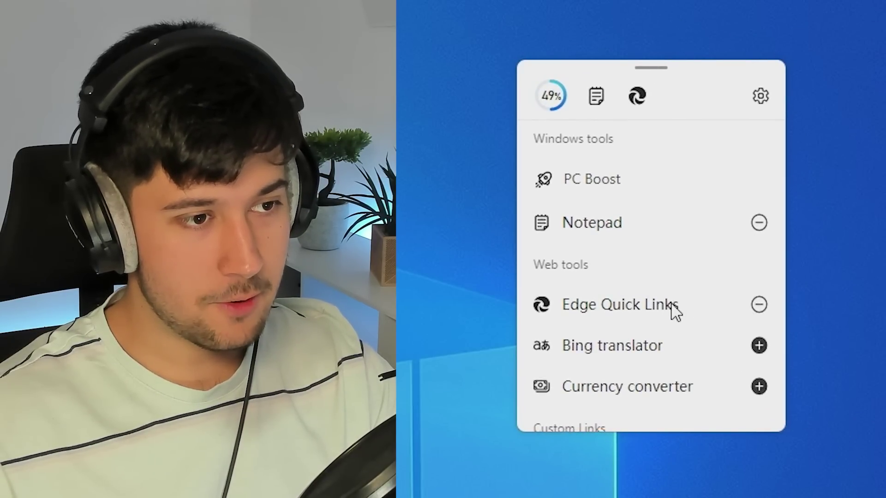
{"action": "scroll", "coordinate": [646, 309], "scroll_direction": "down", "scroll_amount": 2}
{"action": "scroll", "coordinate": [643, 298], "scroll_direction": "up", "scroll_amount": 2}
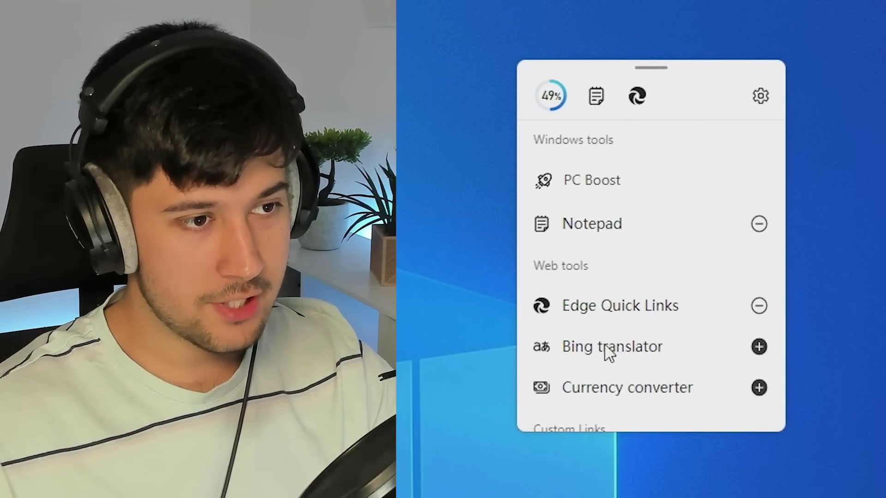
{"action": "scroll", "coordinate": [641, 350], "scroll_direction": "down", "scroll_amount": 2}
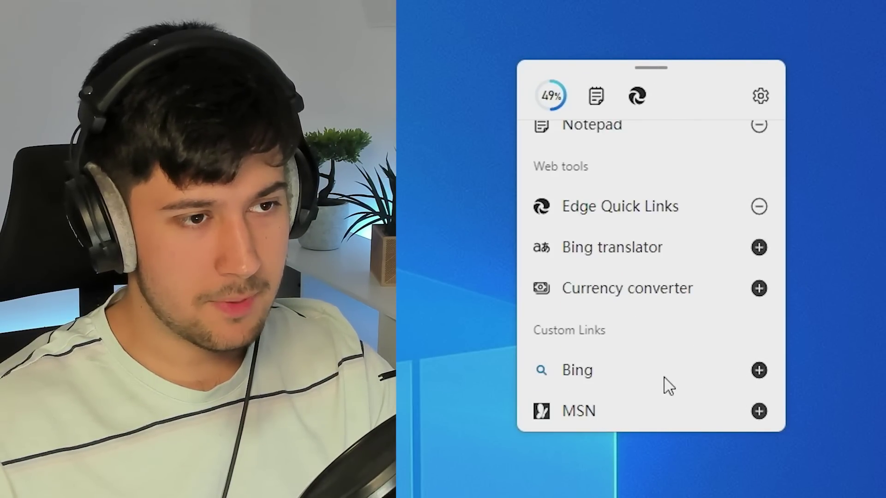
{"action": "scroll", "coordinate": [664, 383], "scroll_direction": "up", "scroll_amount": 2}
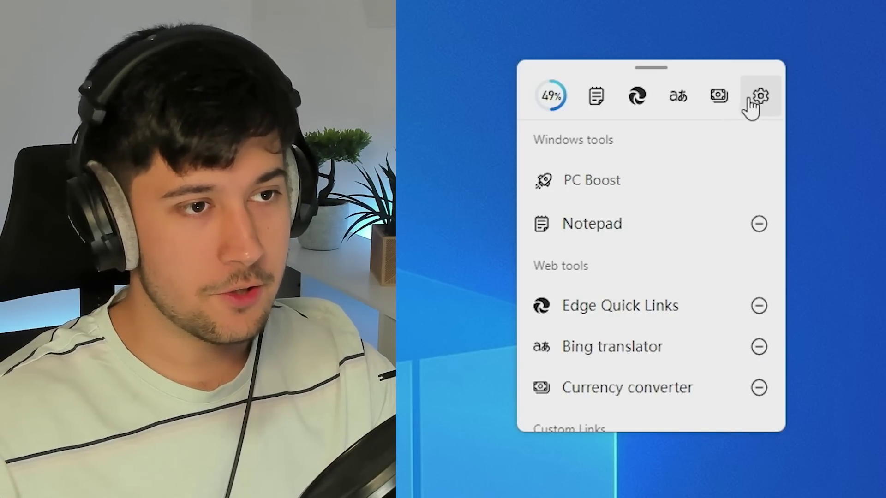
- Open the Currency converter in Microsoft Edge, decline profile sync, then close the browser
{"action": "left_click", "coordinate": [749, 438]}
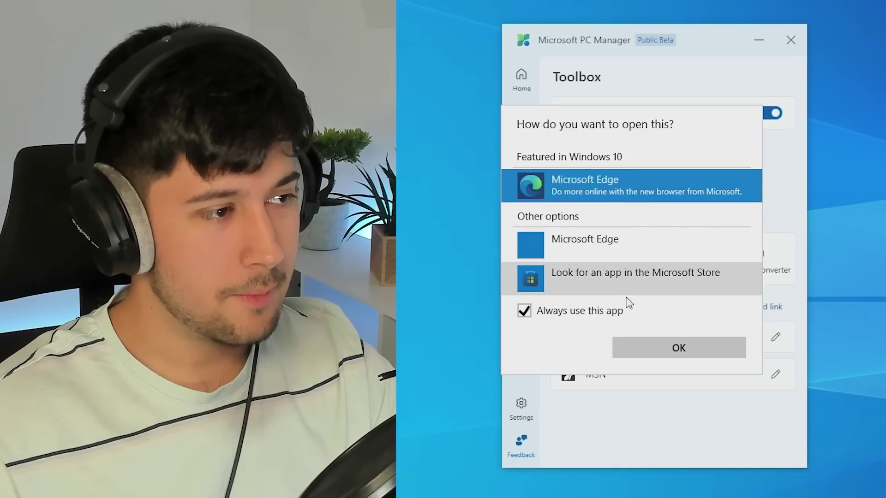
{"action": "left_click", "coordinate": [651, 347]}
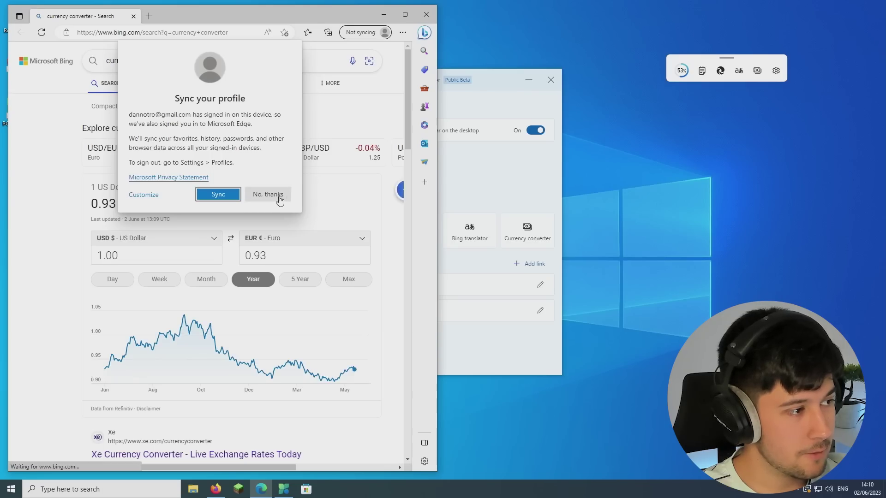
{"action": "left_click", "coordinate": [279, 199]}
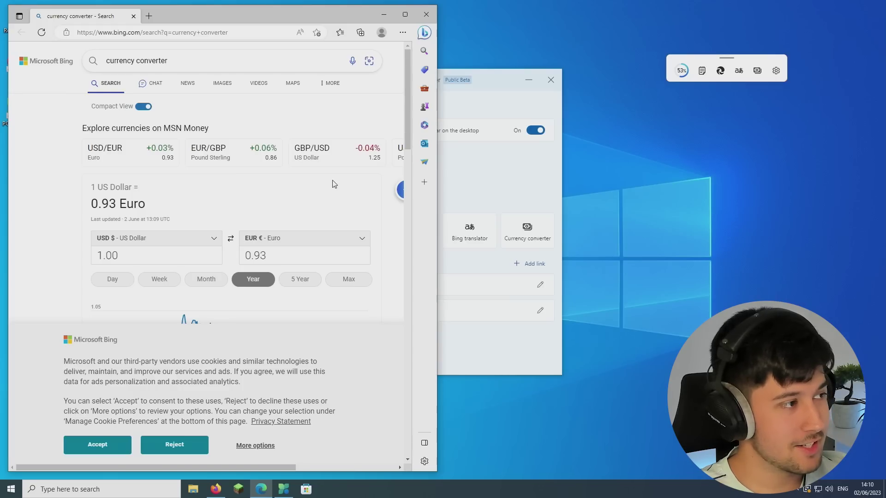
{"action": "left_click", "coordinate": [425, 14]}
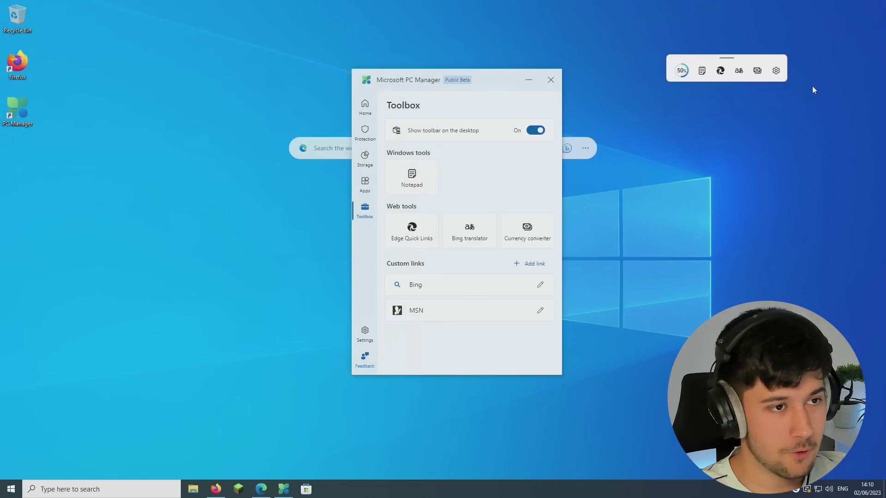
- Open Bing Translator from the toolbar and close Edge again
{"action": "left_click", "coordinate": [738, 72]}
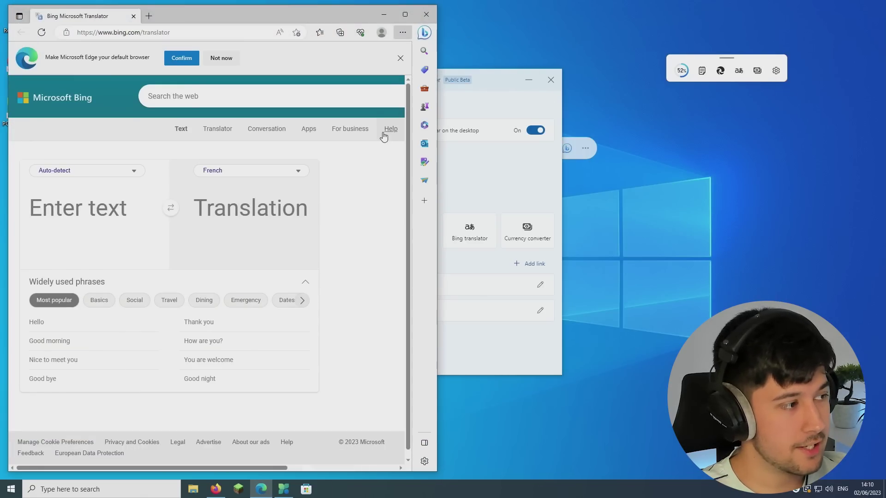
{"action": "left_click", "coordinate": [426, 15]}
{"action": "left_click_drag", "start_coordinate": [494, 84], "coordinate": [452, 186]}
{"action": "left_click", "coordinate": [409, 153]}
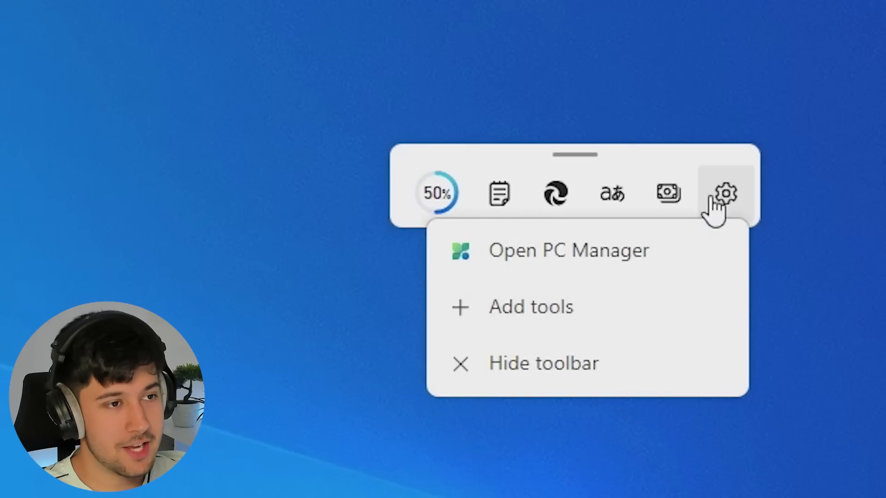
- Check MSPCManager's roughly 41 MB memory use and view the CPU and memory performance graphs
{"action": "left_click", "coordinate": [716, 207]}
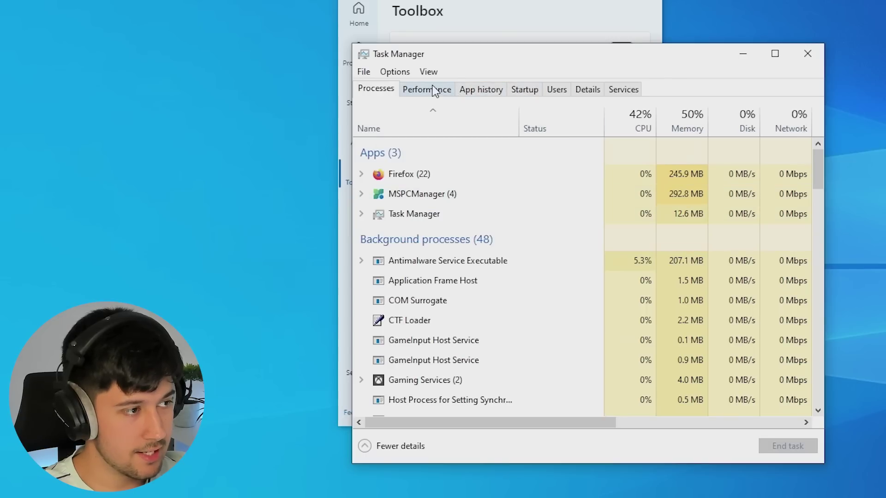
{"action": "left_click", "coordinate": [429, 89]}
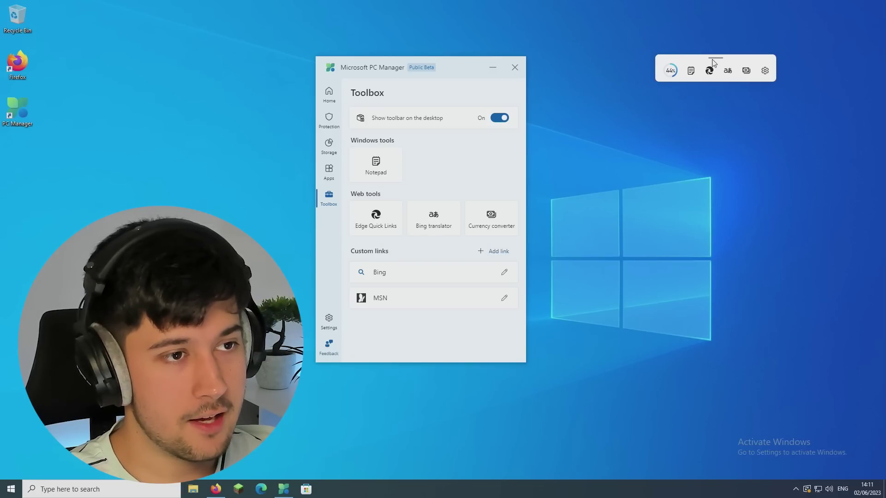
- Dock the desktop toolbar at the top edge, minimize PC Manager, and pull the toolbar back out
{"action": "left_click_drag", "start_coordinate": [712, 60], "coordinate": [439, 2]}
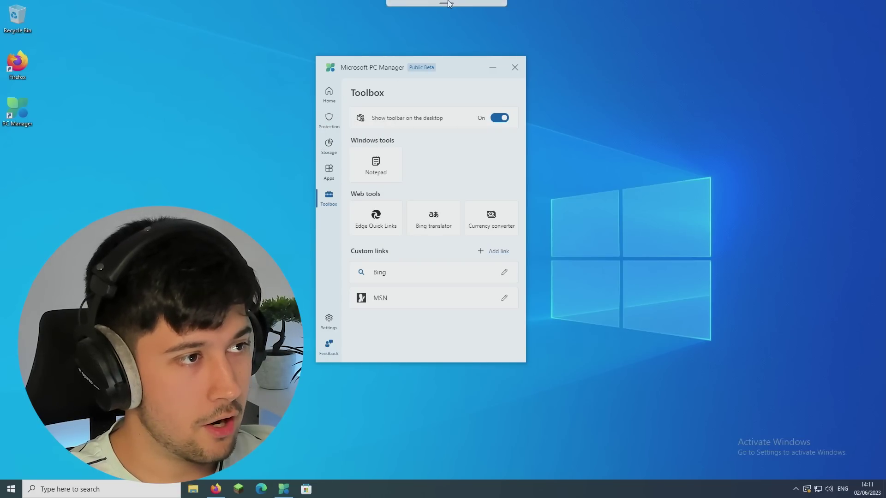
{"action": "left_click", "coordinate": [492, 68]}
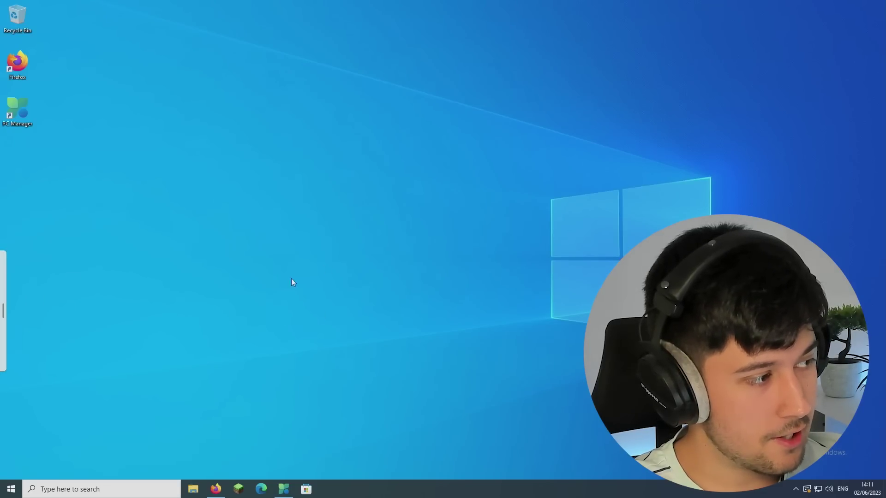
{"action": "left_click_drag", "start_coordinate": [1, 309], "coordinate": [569, 198]}
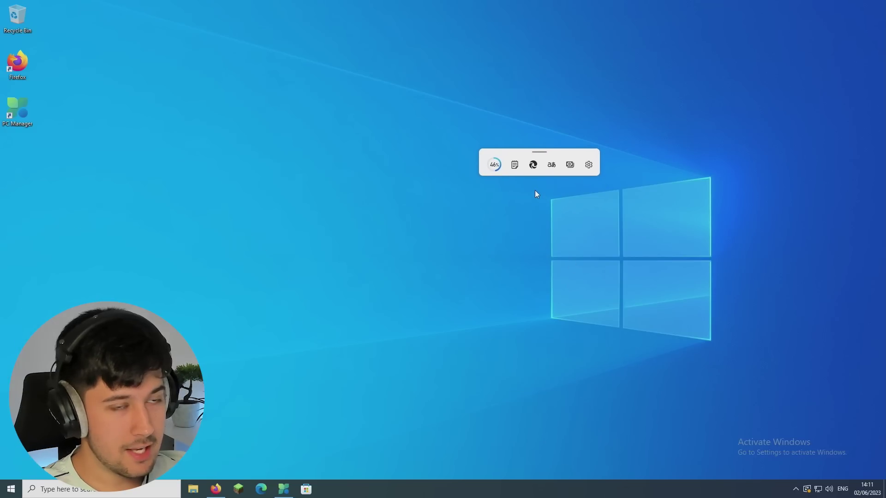
- Reopen PC Manager from the toolbar's options and reposition its window
{"action": "left_click", "coordinate": [587, 166]}
{"action": "left_click", "coordinate": [528, 108]}
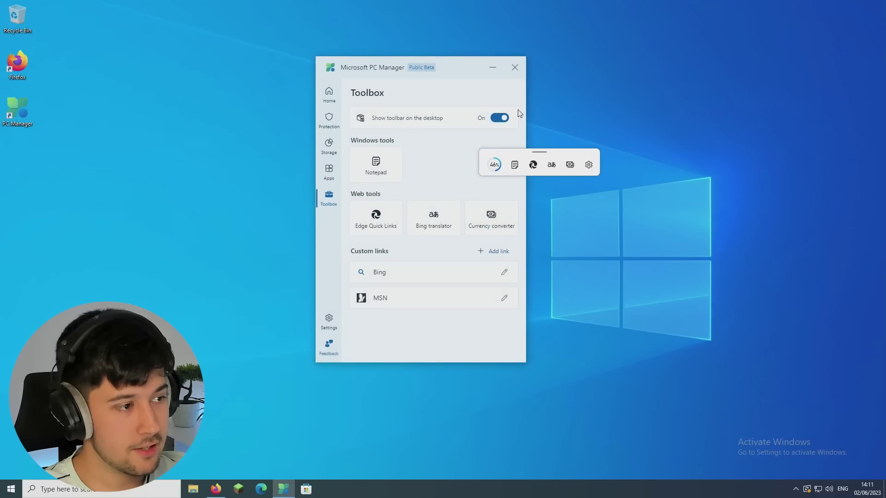
{"action": "left_click_drag", "start_coordinate": [448, 67], "coordinate": [371, 75]}
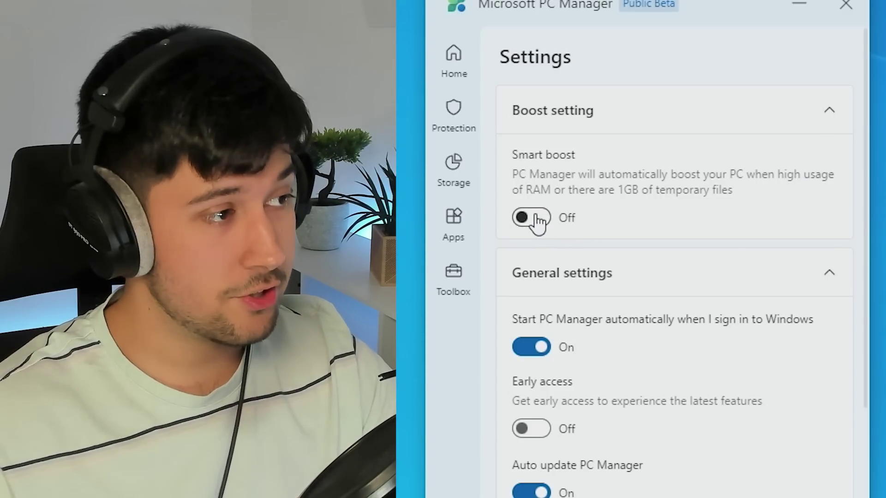
- Scroll through PC Manager's Settings page down to the About us section
{"action": "scroll", "coordinate": [625, 311], "scroll_direction": "down", "scroll_amount": 2}
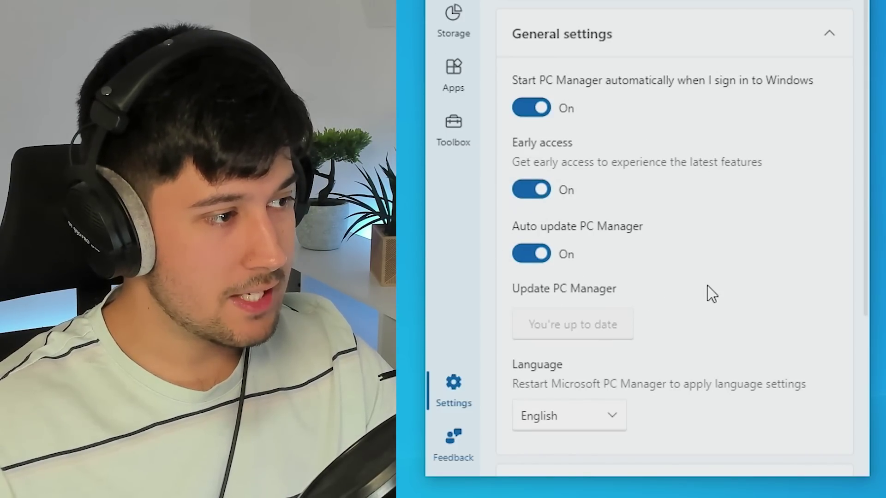
{"action": "scroll", "coordinate": [707, 286], "scroll_direction": "down", "scroll_amount": 5}
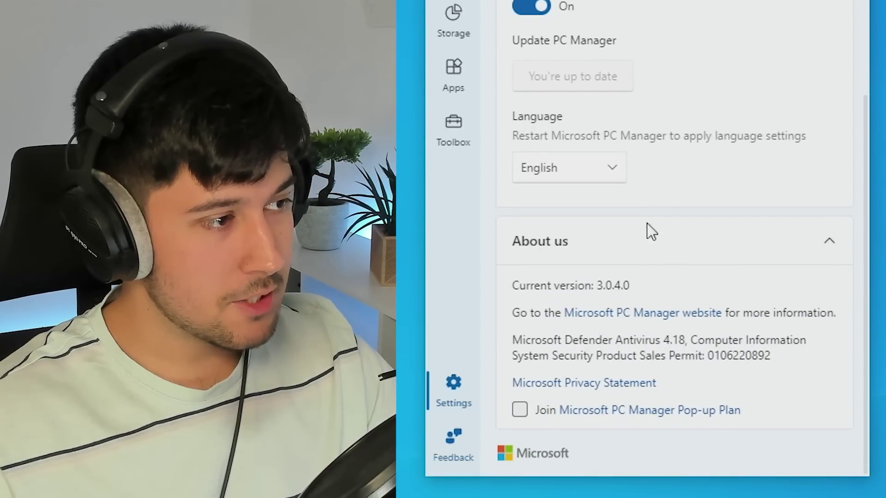
{"action": "scroll", "coordinate": [648, 270], "scroll_direction": "up", "scroll_amount": 7}
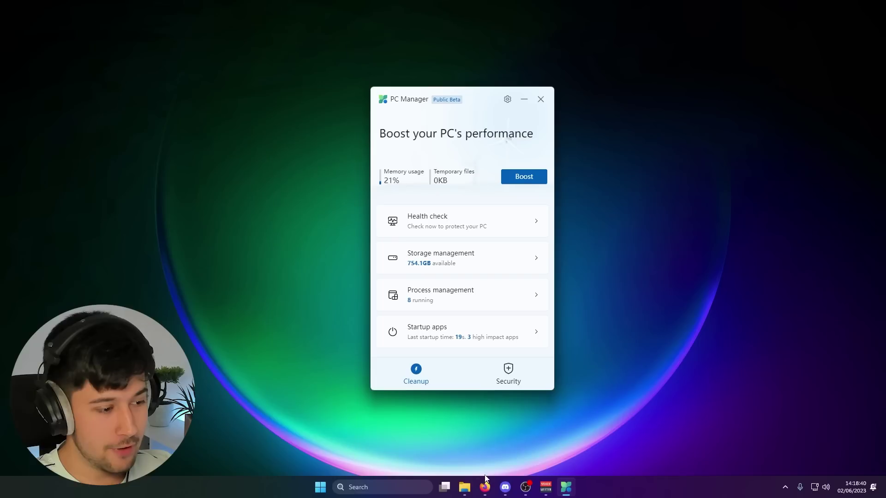
- Bring the web browser forward from the taskbar and shift the PC Manager window to the right
{"action": "left_click", "coordinate": [486, 477]}
{"action": "left_click_drag", "start_coordinate": [477, 106], "coordinate": [777, 134]}
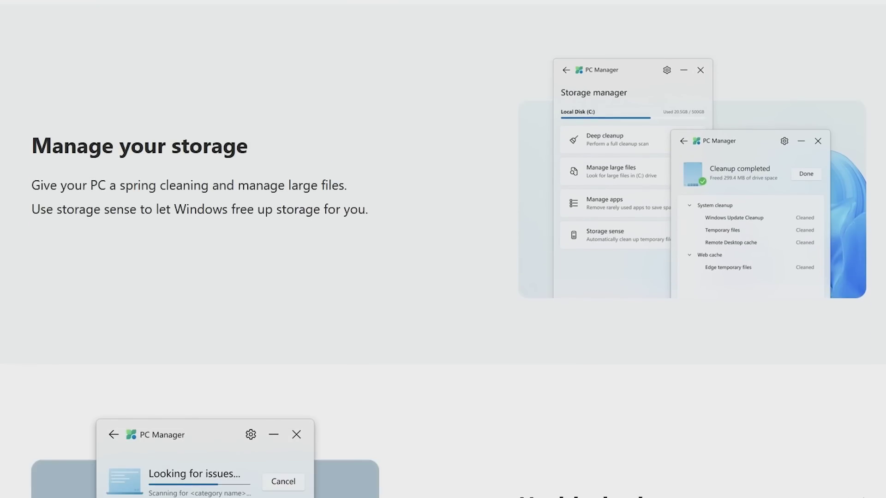
- Scroll the PC Manager web page down to the Professional anti-virus protection section
{"action": "scroll", "coordinate": [474, 190], "scroll_direction": "down", "scroll_amount": 12}
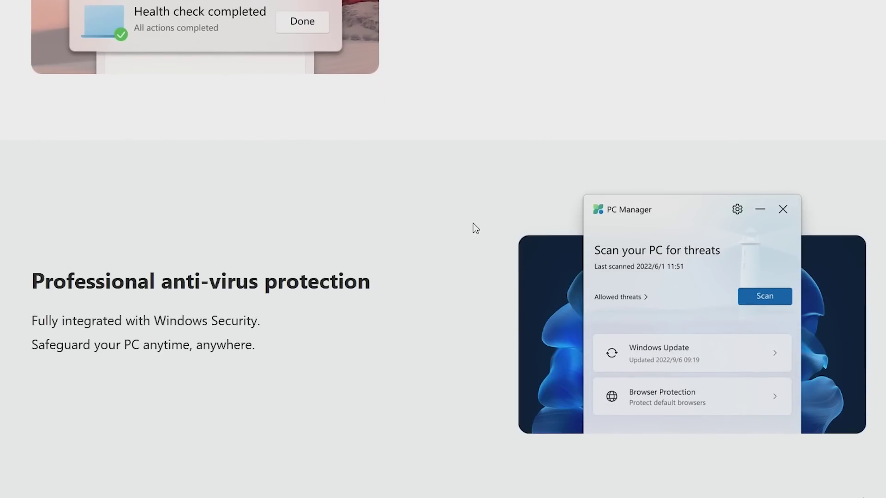